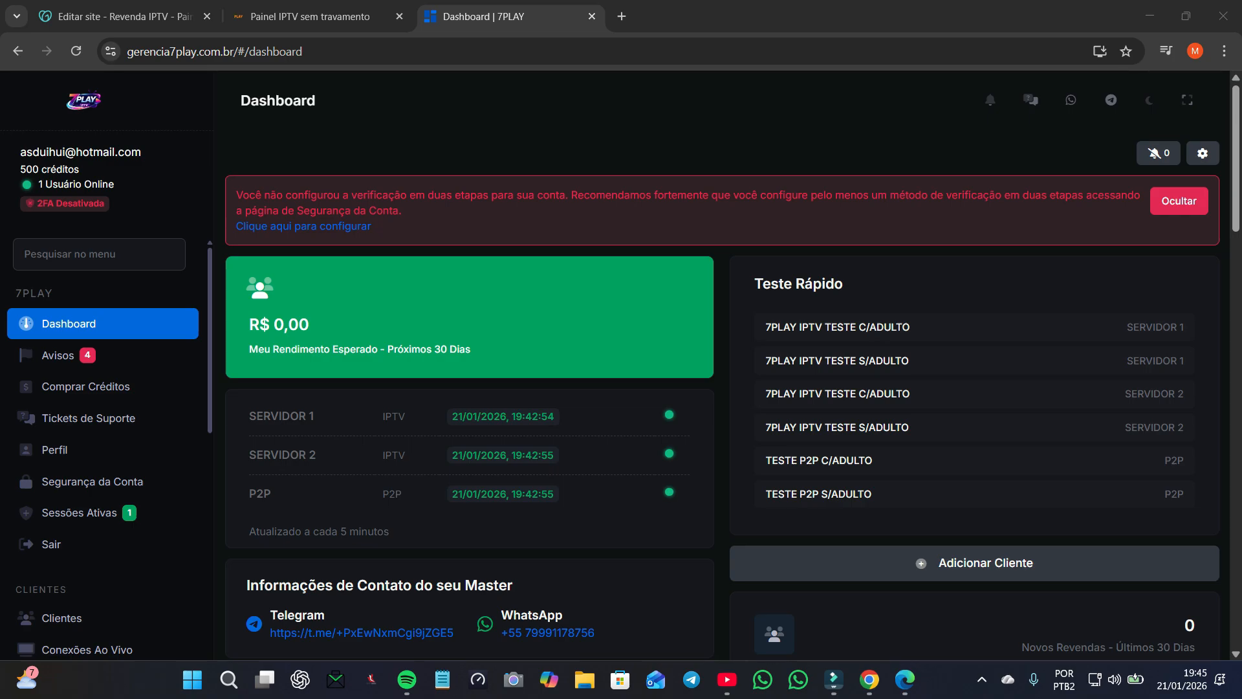
Step: Open Comprar Créditos to view the credit packages from 1 to 100 credits
{"action": "scroll", "coordinate": [733, 390], "scroll_direction": "down", "scroll_amount": 3}
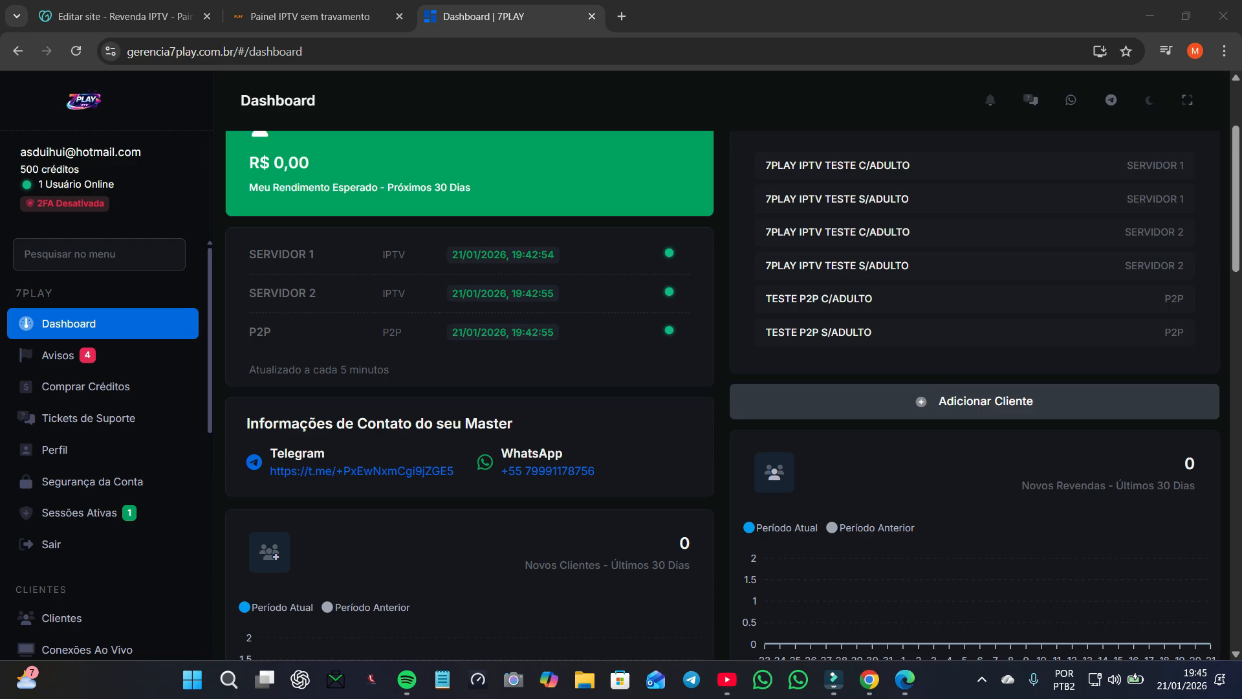
{"action": "left_click", "coordinate": [86, 386]}
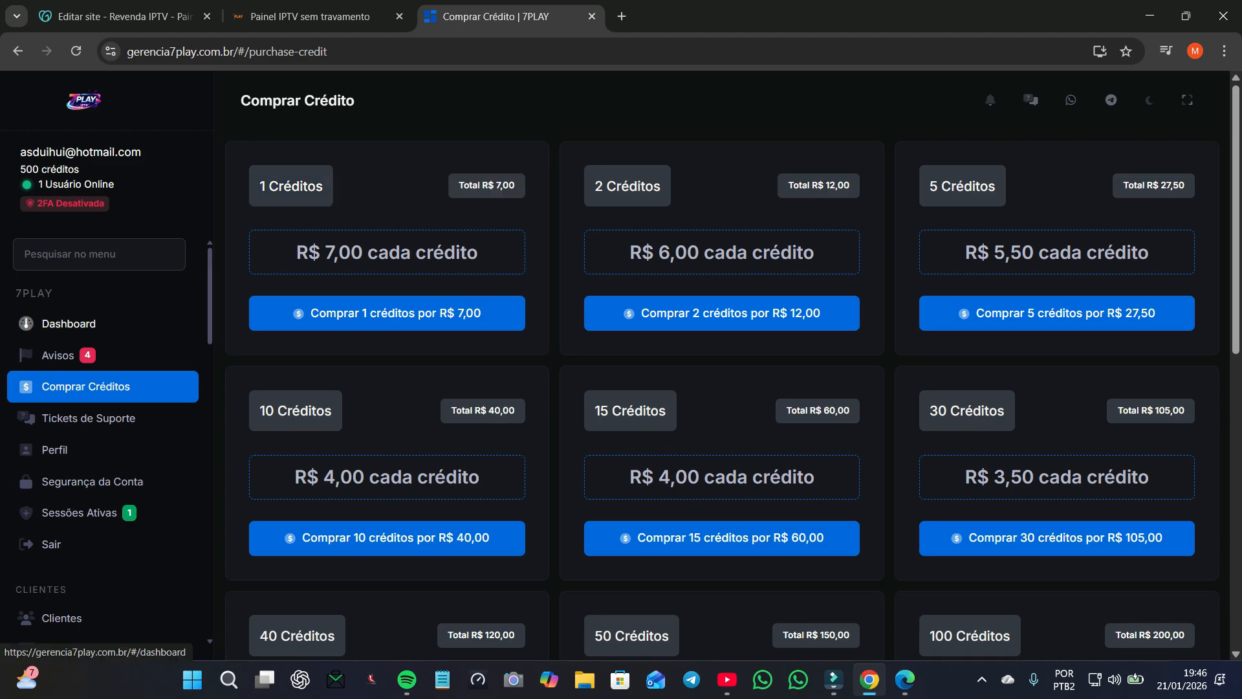
Step: Return to the Dashboard, highlight the Teste Rápido heading and dismiss the Detalhes window
{"action": "left_click", "coordinate": [69, 324]}
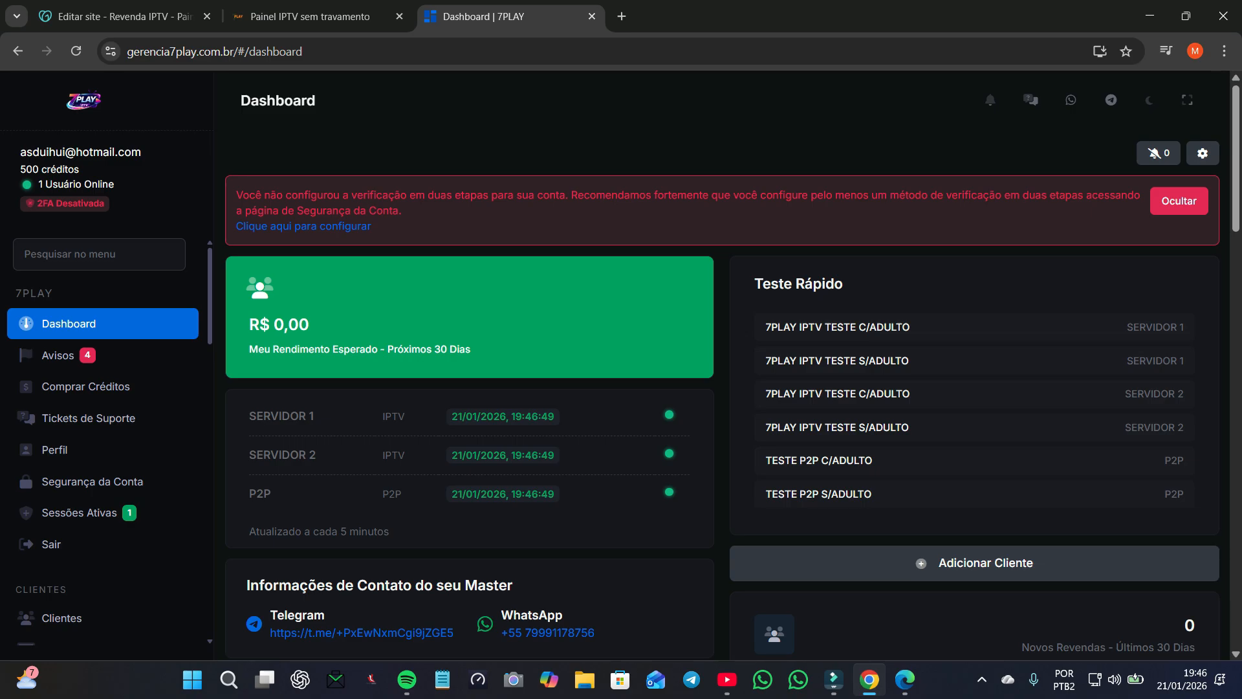
{"action": "left_click_drag", "start_coordinate": [755, 283], "coordinate": [843, 283]}
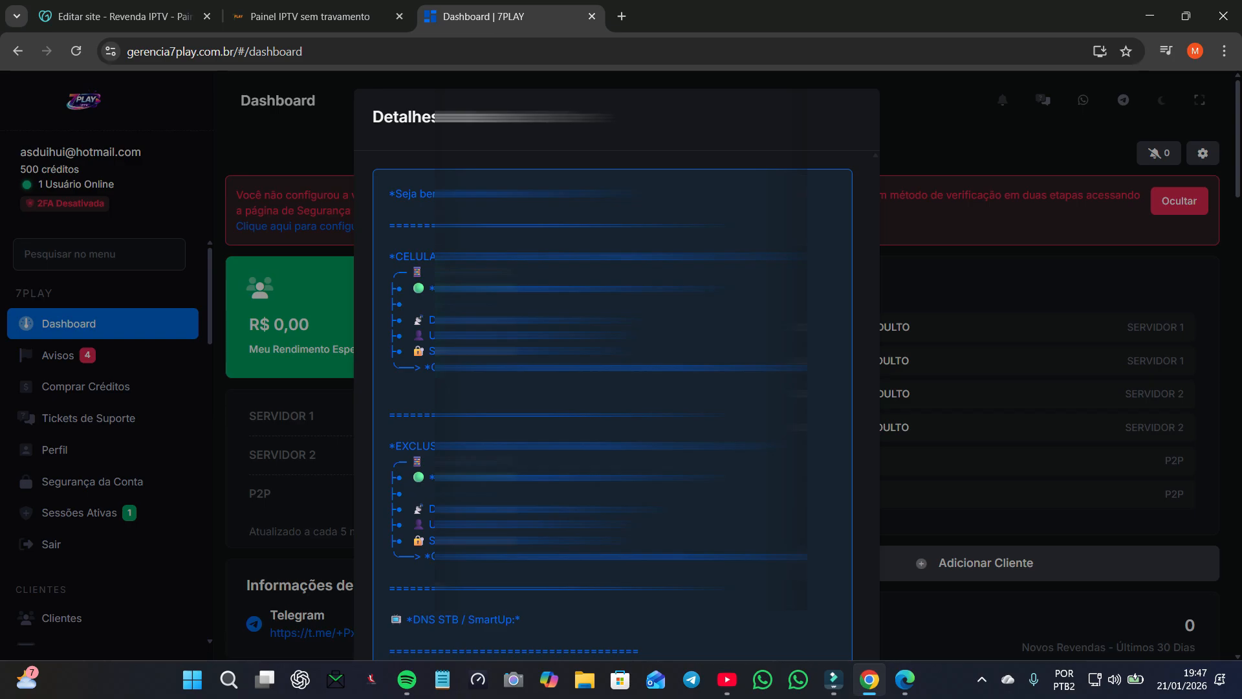
{"action": "key", "text": "Escape"}
{"action": "scroll", "coordinate": [88, 420], "scroll_direction": "down", "scroll_amount": 1}
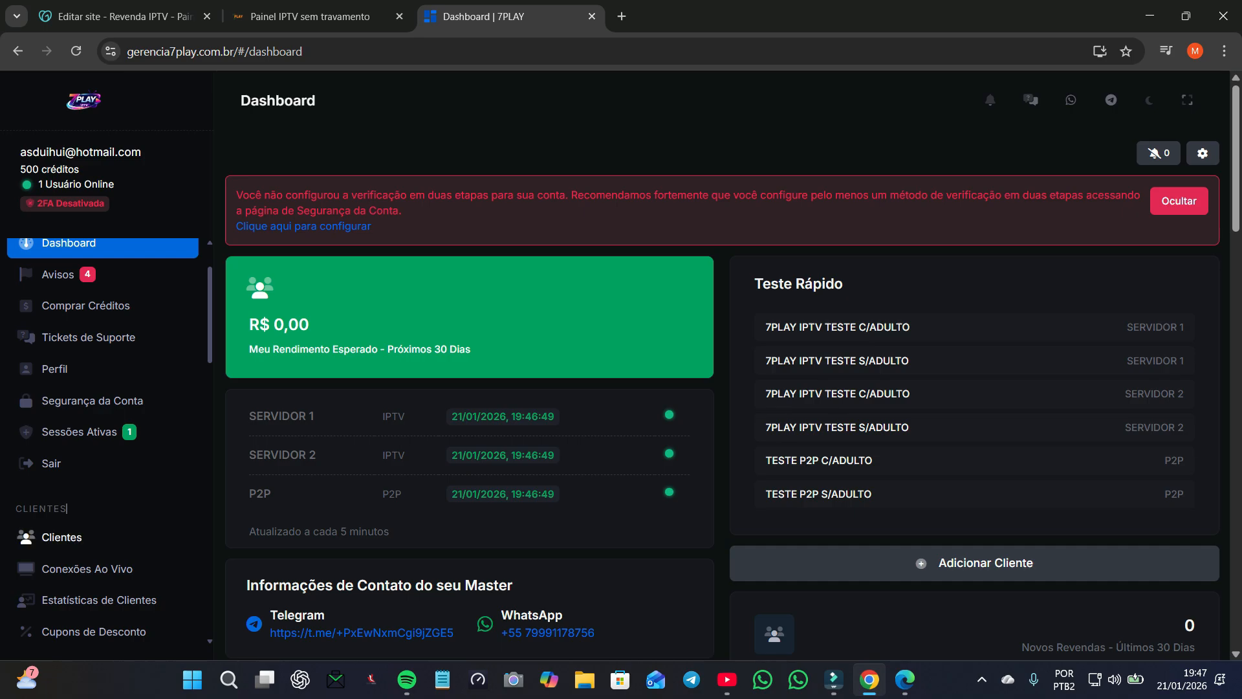
Step: Start a new client on SERVIDOR 1 with the 7PLAY IPTV TESTE C/ADULTO test plan
{"action": "left_click", "coordinate": [61, 537]}
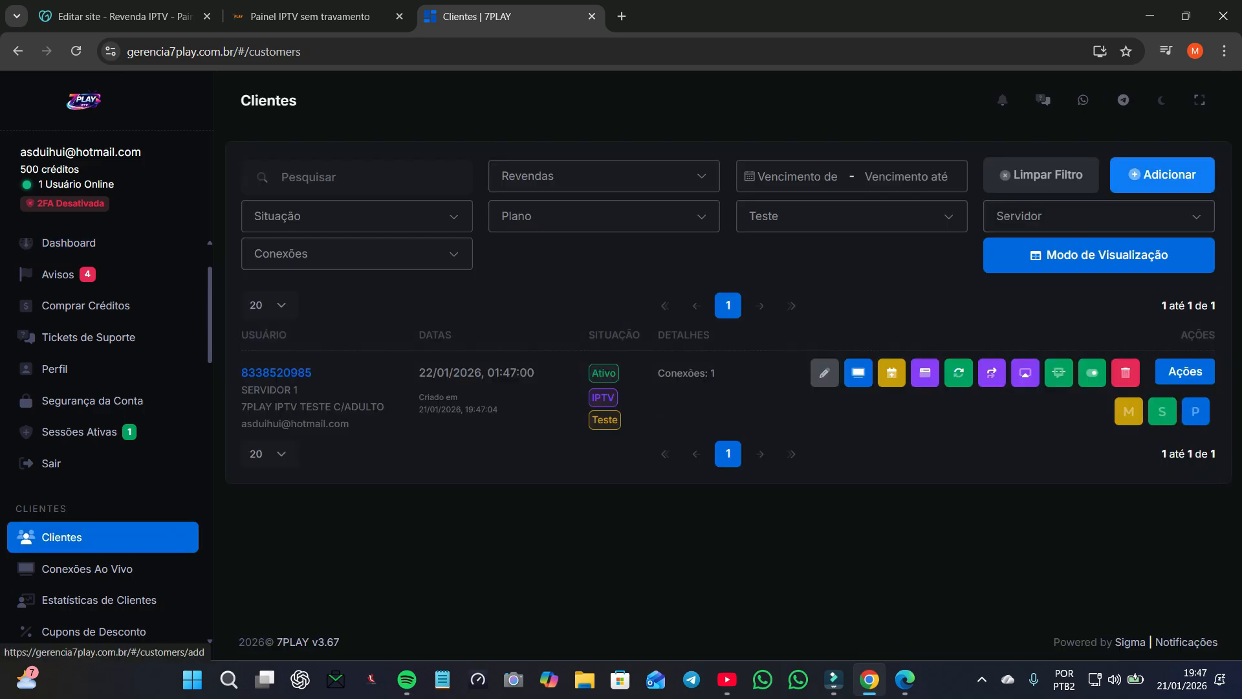
{"action": "left_click", "coordinate": [1163, 175]}
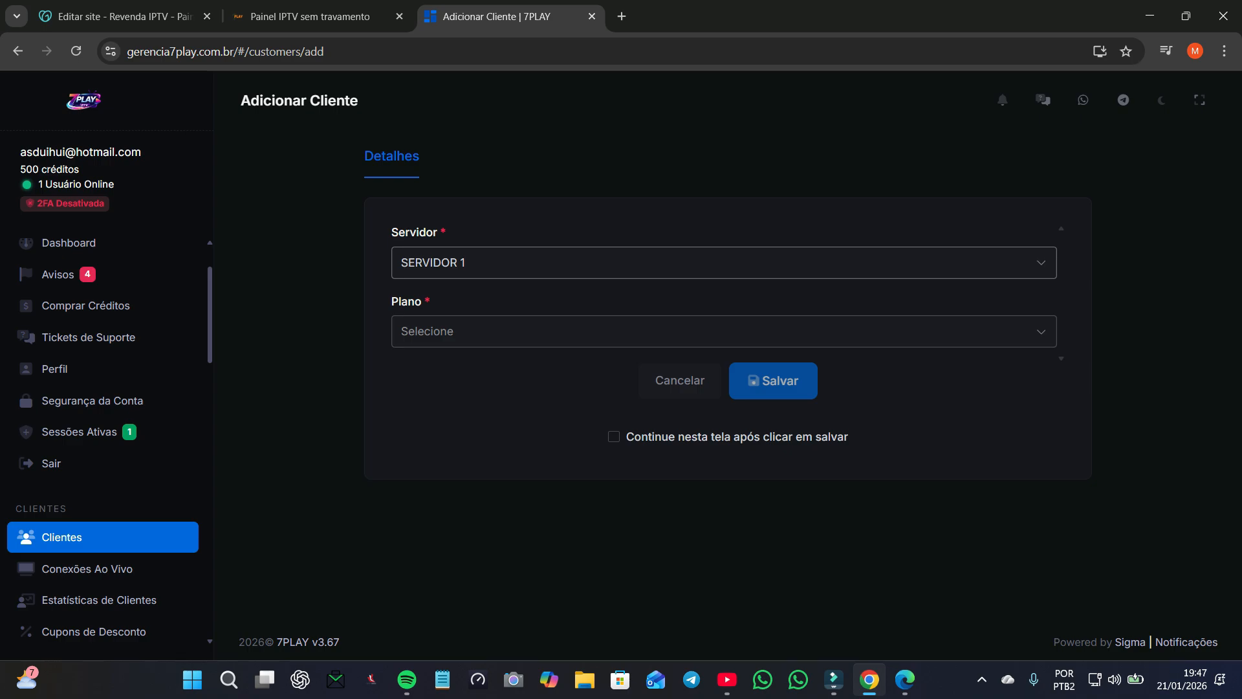
{"action": "left_click", "coordinate": [437, 232]}
{"action": "left_click", "coordinate": [436, 232]}
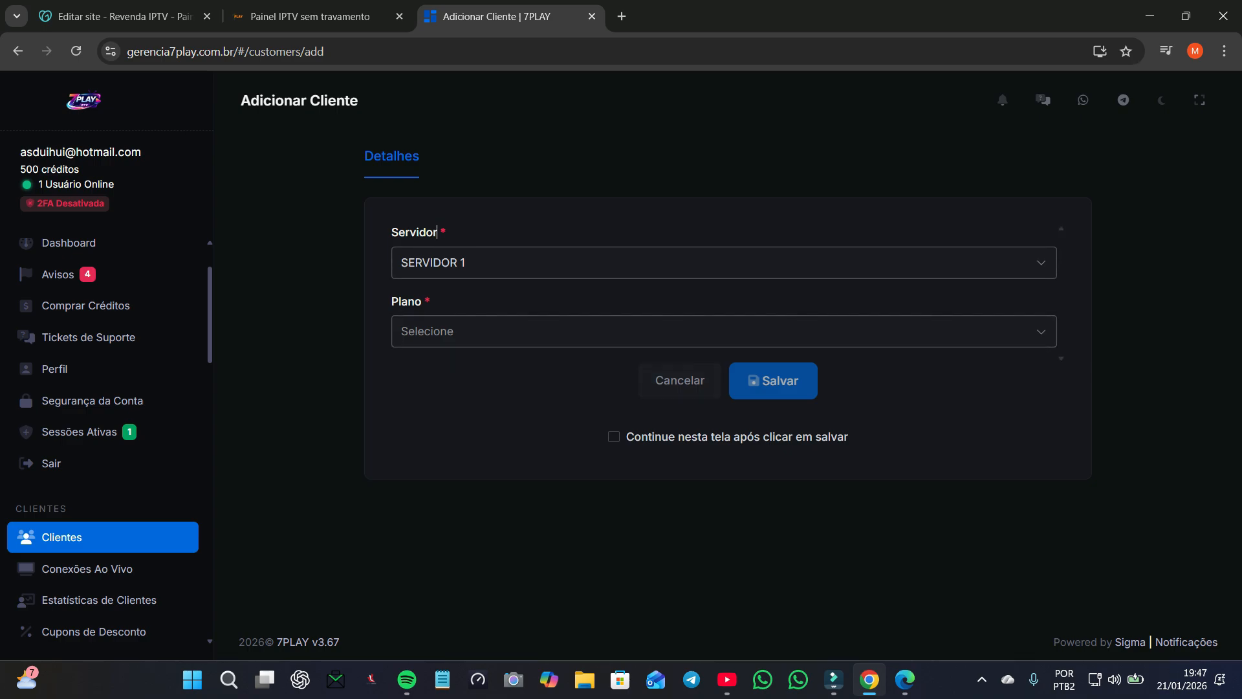
{"action": "left_click", "coordinate": [401, 330]}
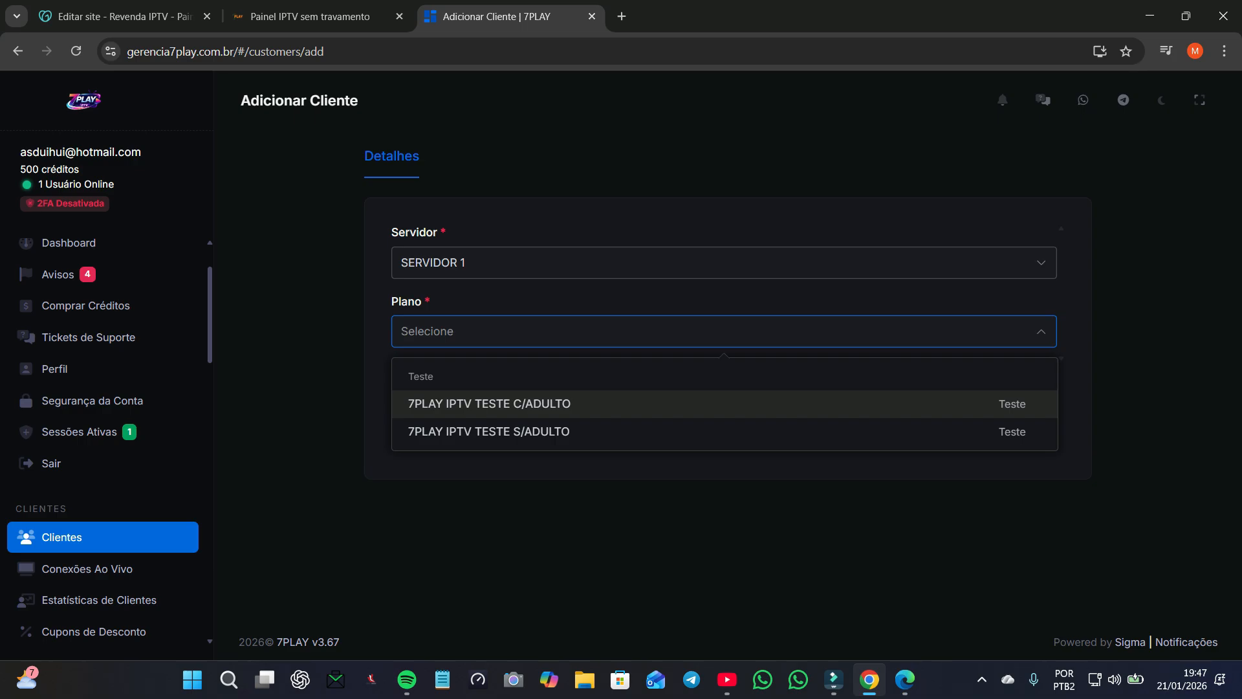
{"action": "key", "text": "Down"}
{"action": "key", "text": "Up"}
{"action": "key", "text": "Return"}
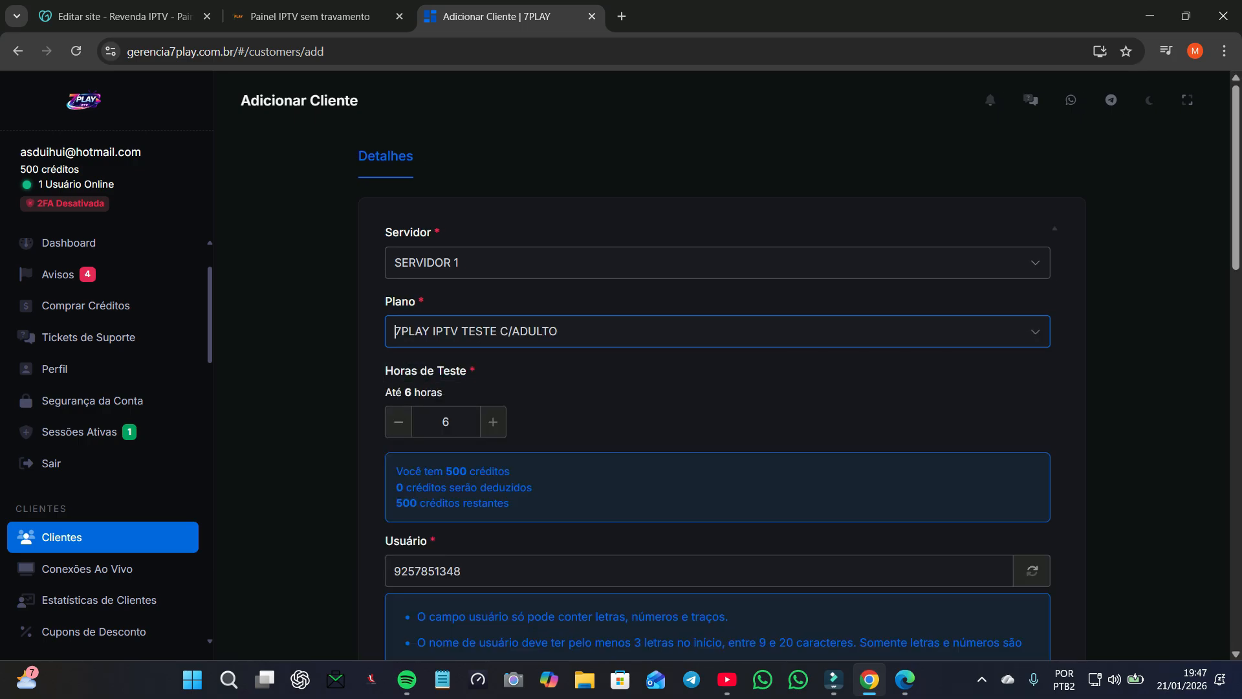
Step: Enter the client's name, keep 'Continue nesta tela' ticked and save the test client
{"action": "scroll", "coordinate": [396, 331], "scroll_direction": "down", "scroll_amount": 2}
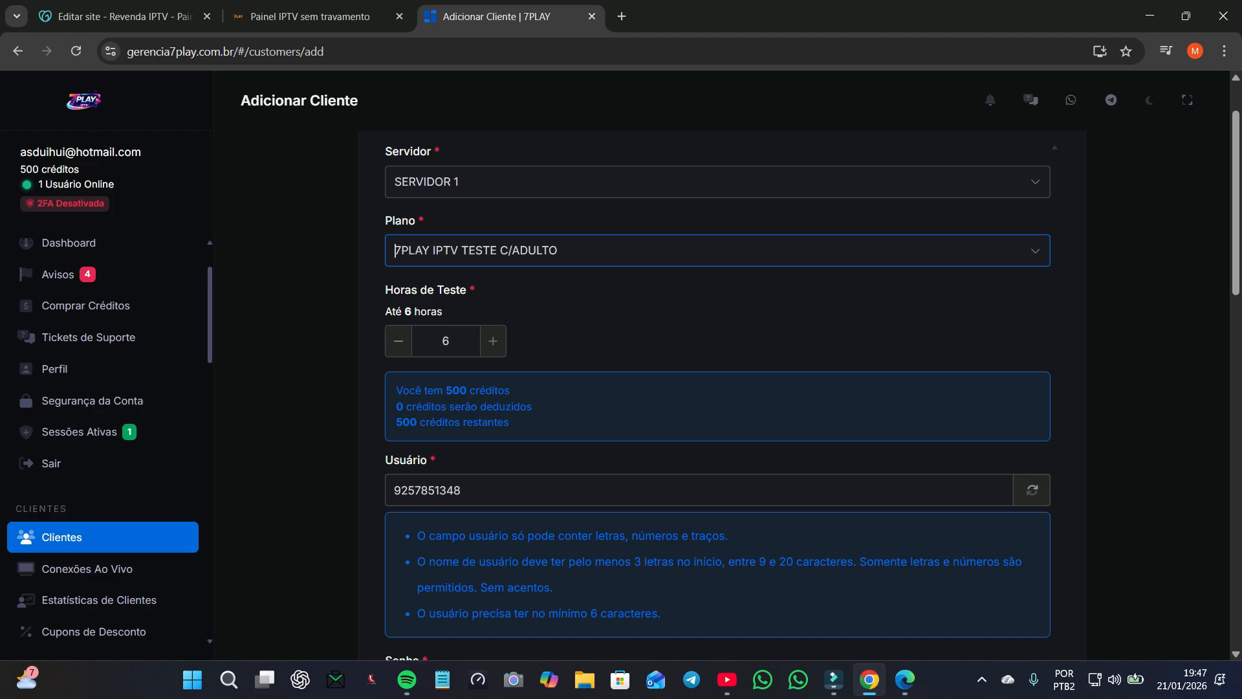
{"action": "scroll", "coordinate": [717, 395], "scroll_direction": "down", "scroll_amount": 10}
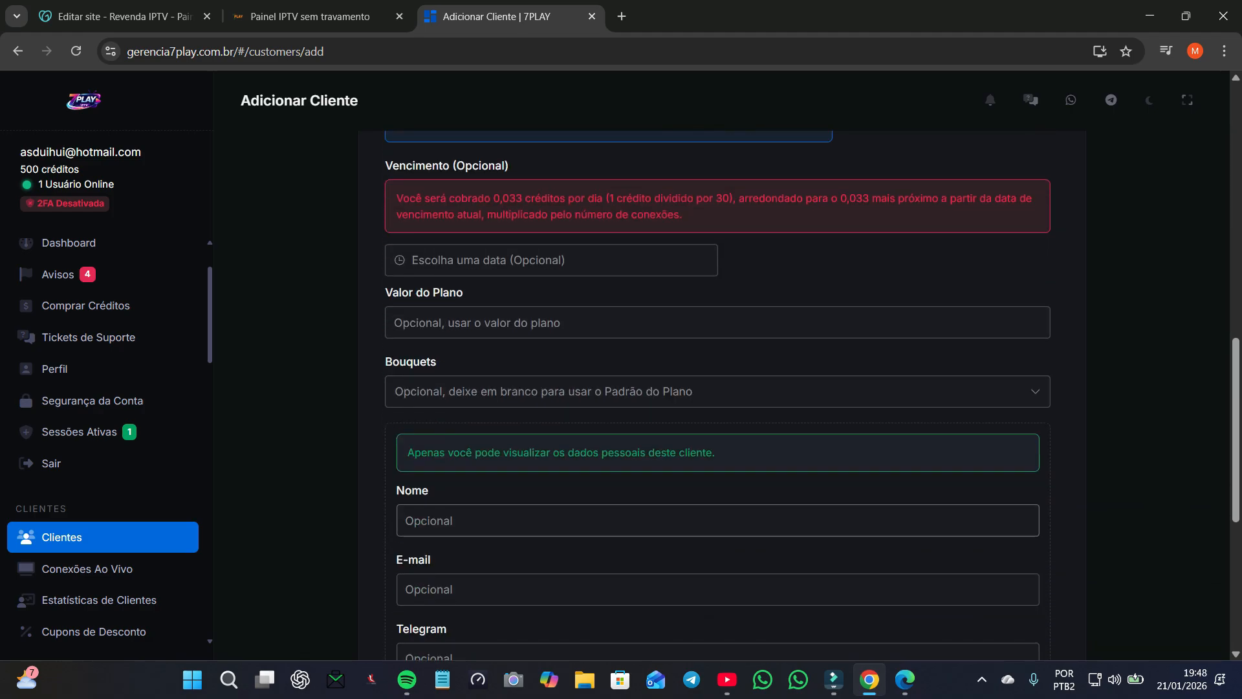
{"action": "left_click", "coordinate": [717, 520]}
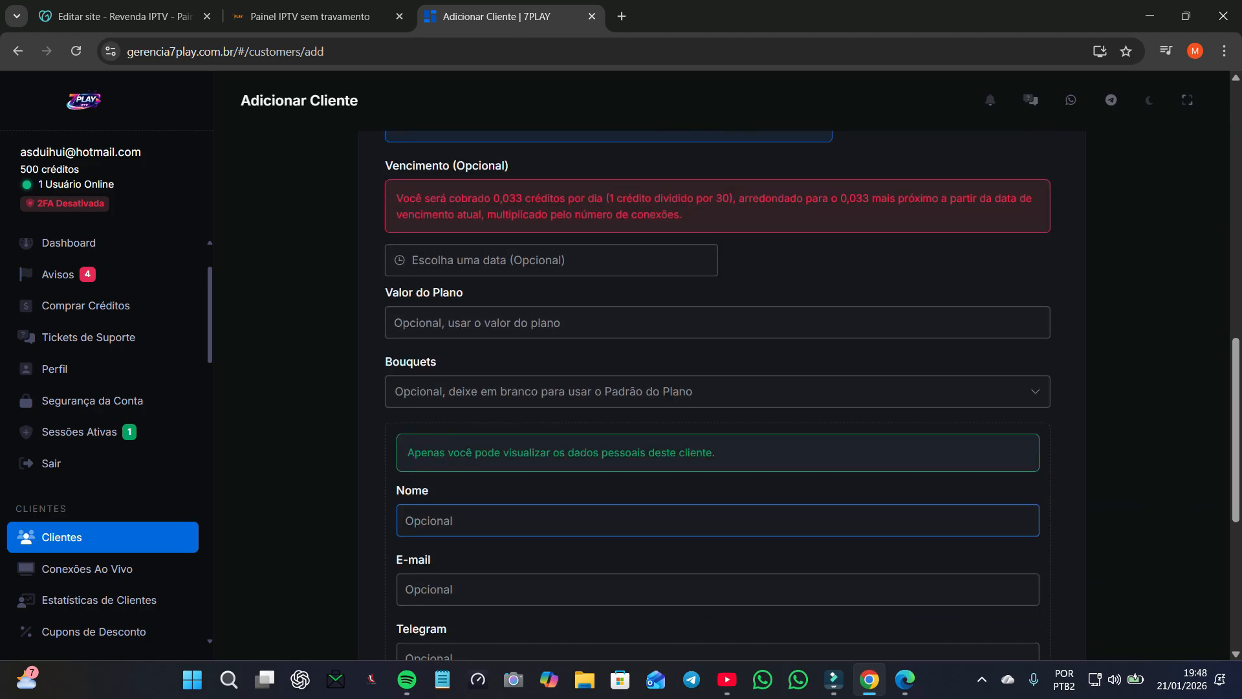
{"action": "type", "text": "8fd9sfds"}
{"action": "scroll", "coordinate": [718, 388], "scroll_direction": "down", "scroll_amount": 5}
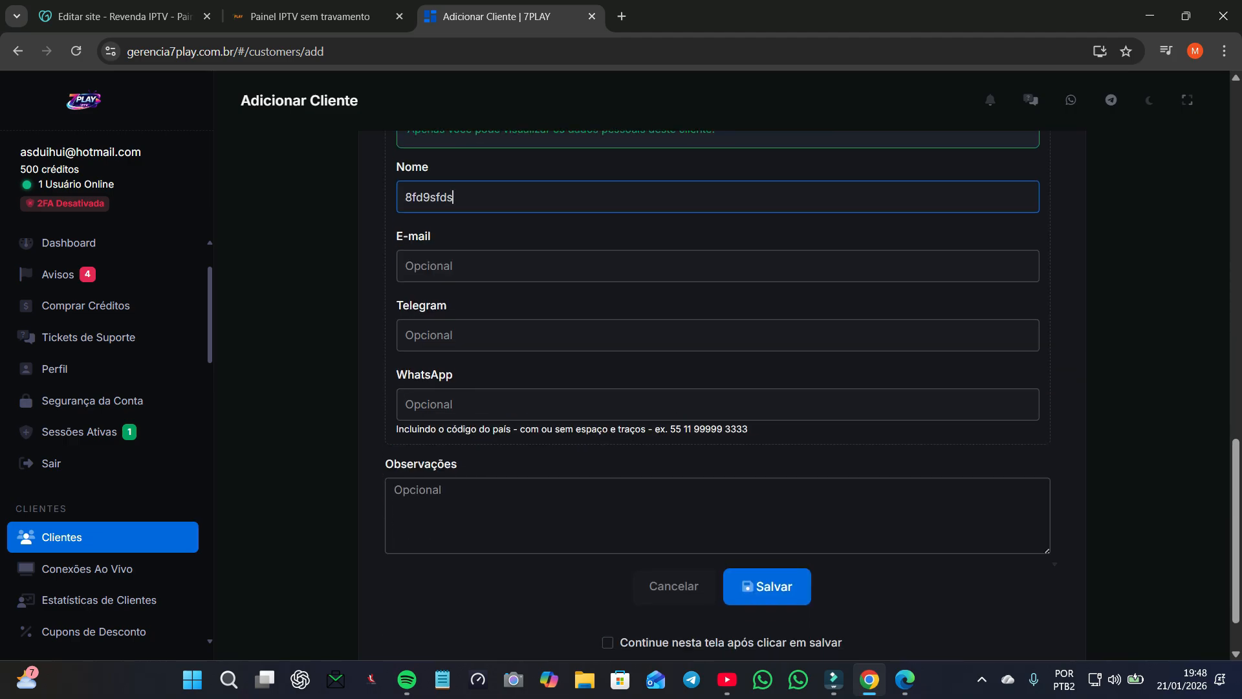
{"action": "left_click", "coordinate": [644, 643]}
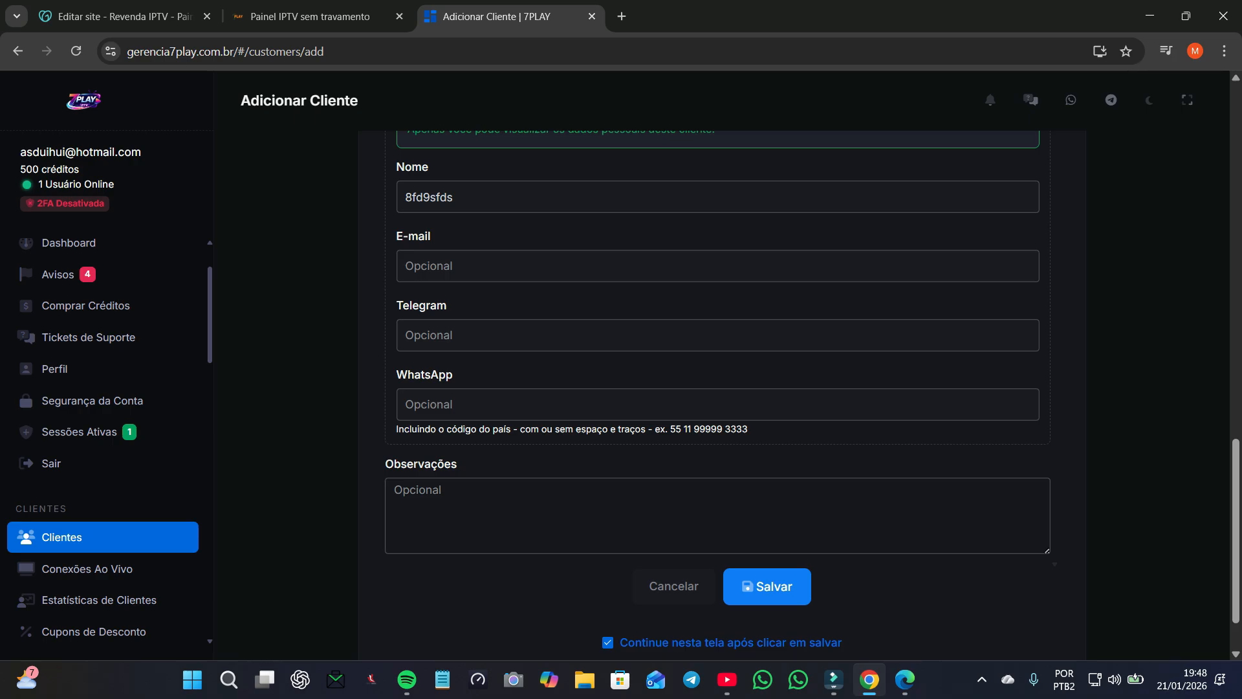
{"action": "key", "text": "space"}
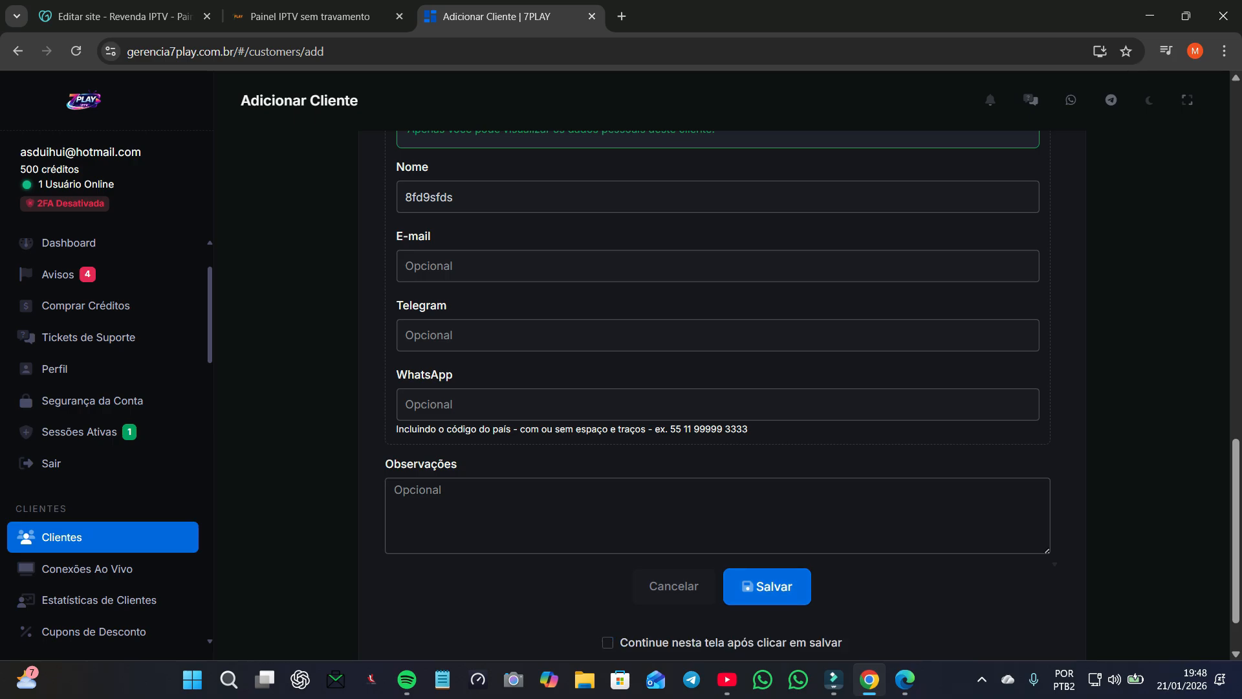
{"action": "key", "text": "space"}
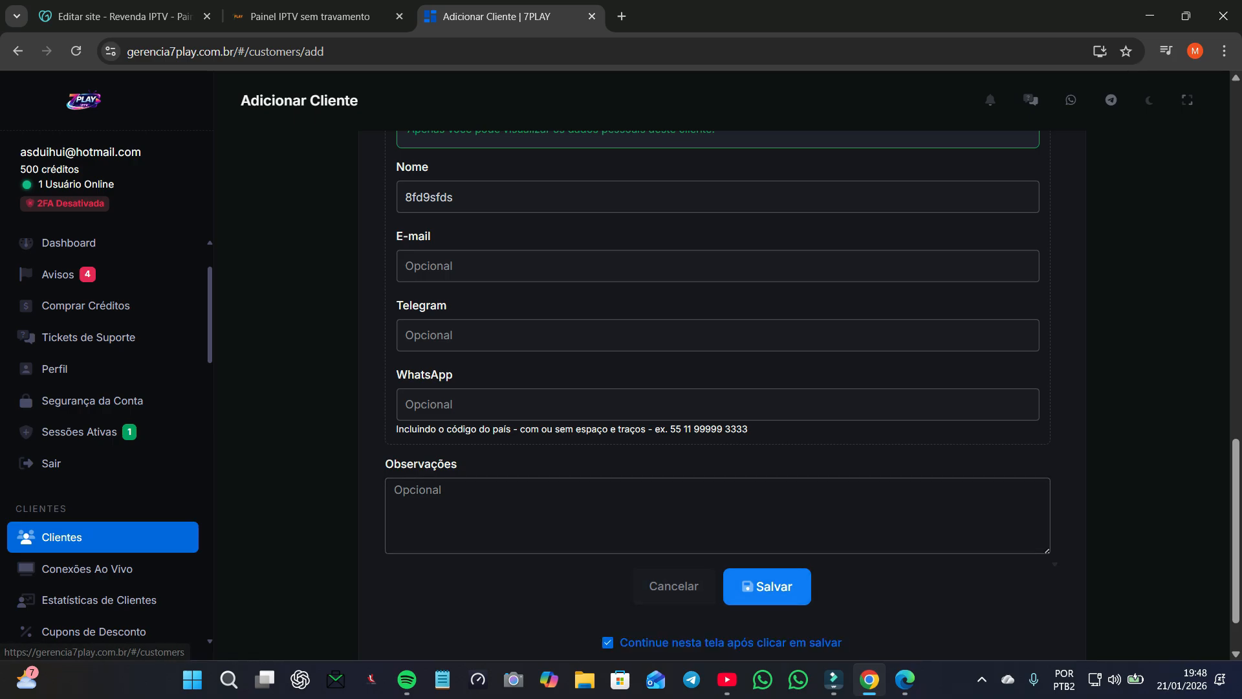
{"action": "key", "text": "Return"}
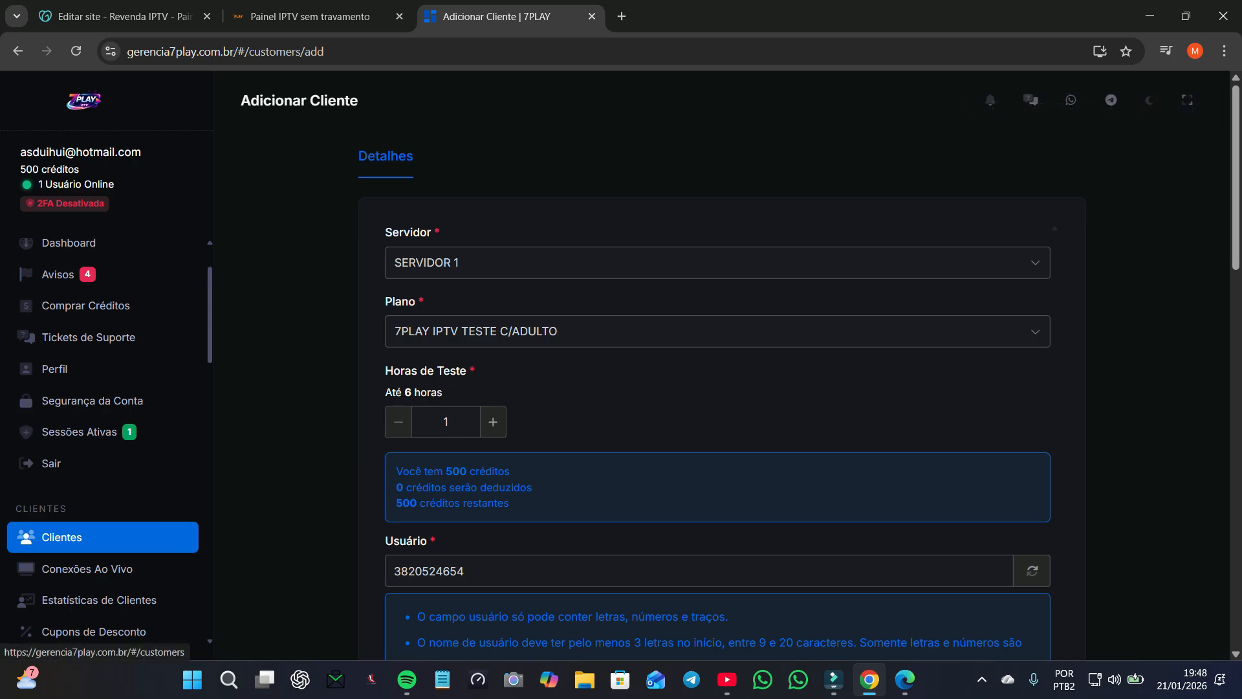
Step: Return to the Clientes list showing two active SERVIDOR 1 test clients
{"action": "left_click", "coordinate": [62, 537]}
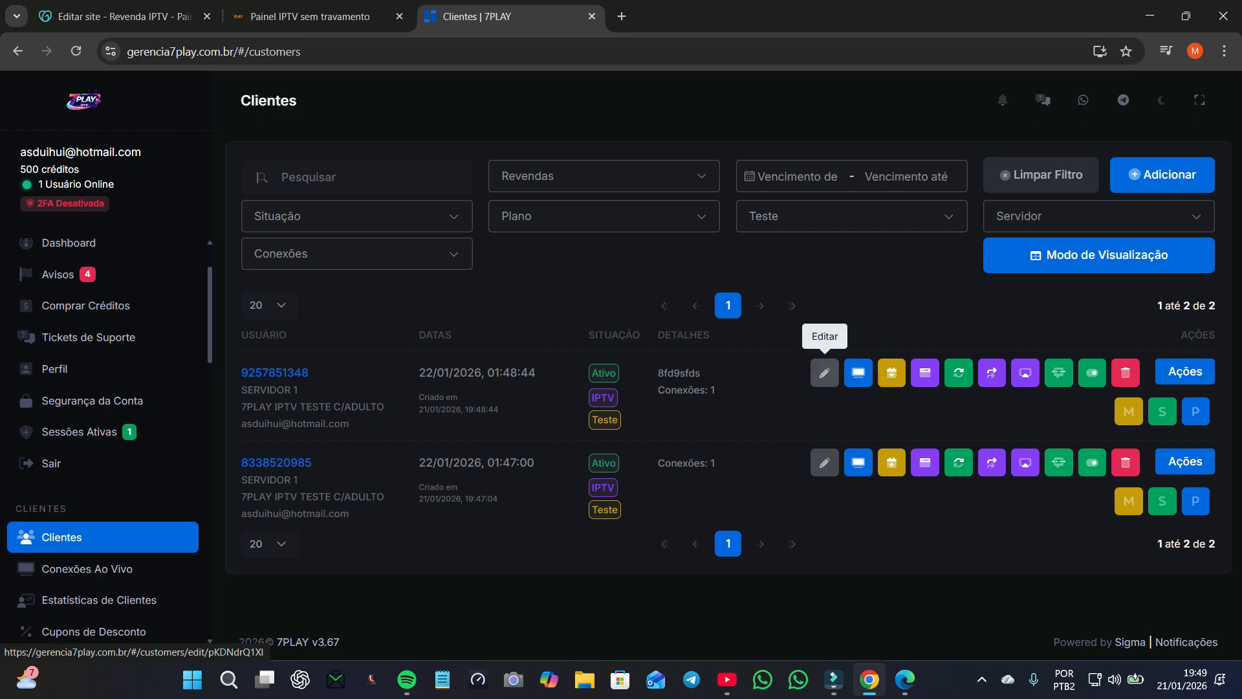
{"action": "left_click", "coordinate": [824, 373]}
{"action": "scroll", "coordinate": [717, 427], "scroll_direction": "down", "scroll_amount": 3}
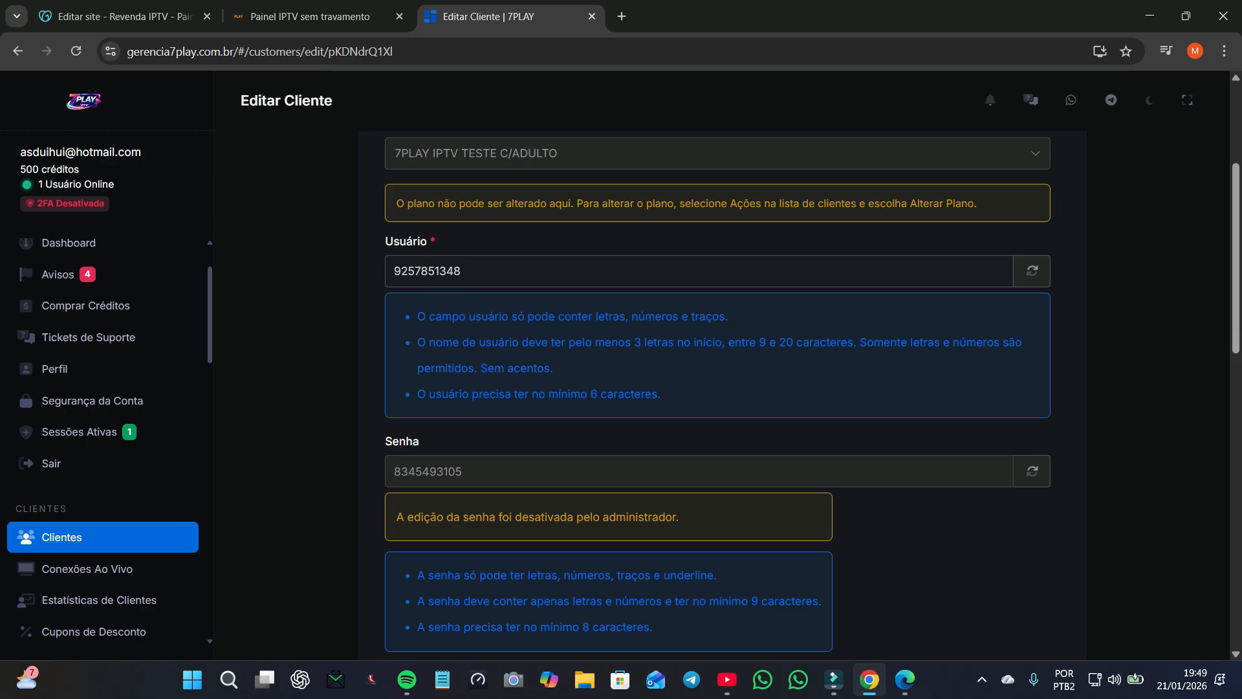
{"action": "scroll", "coordinate": [716, 394], "scroll_direction": "down", "scroll_amount": 8}
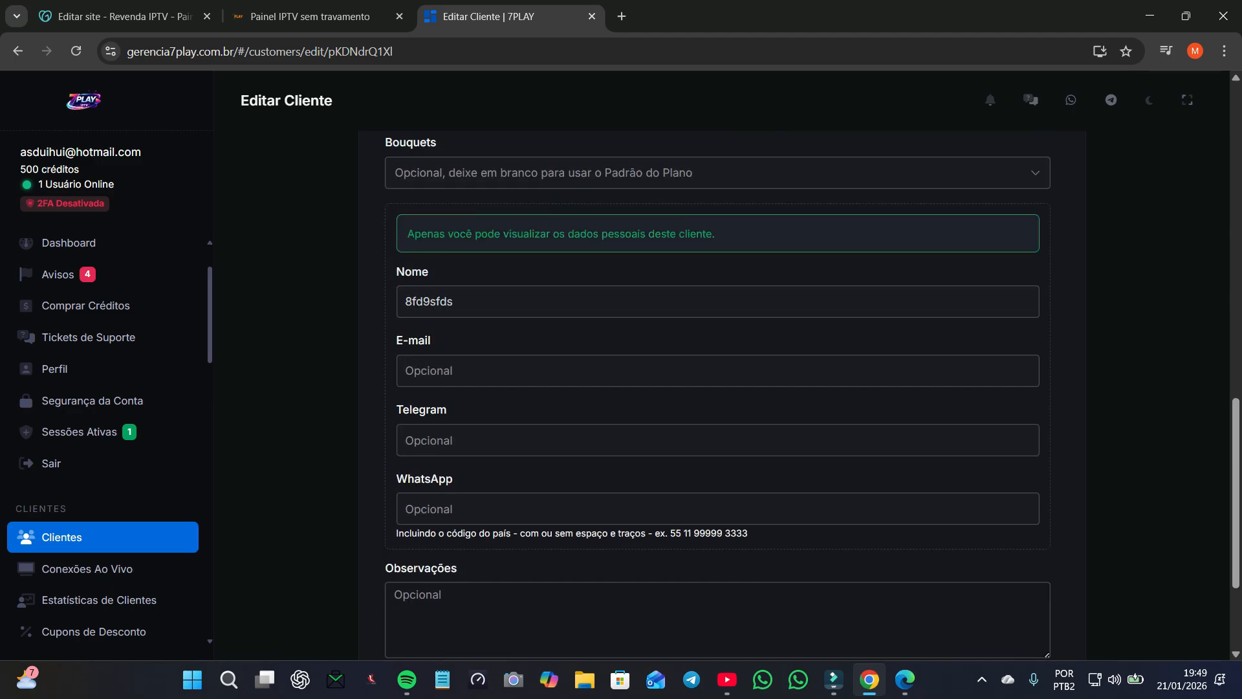
{"action": "scroll", "coordinate": [716, 394], "scroll_direction": "up", "scroll_amount": 7}
{"action": "scroll", "coordinate": [717, 395], "scroll_direction": "down", "scroll_amount": 7}
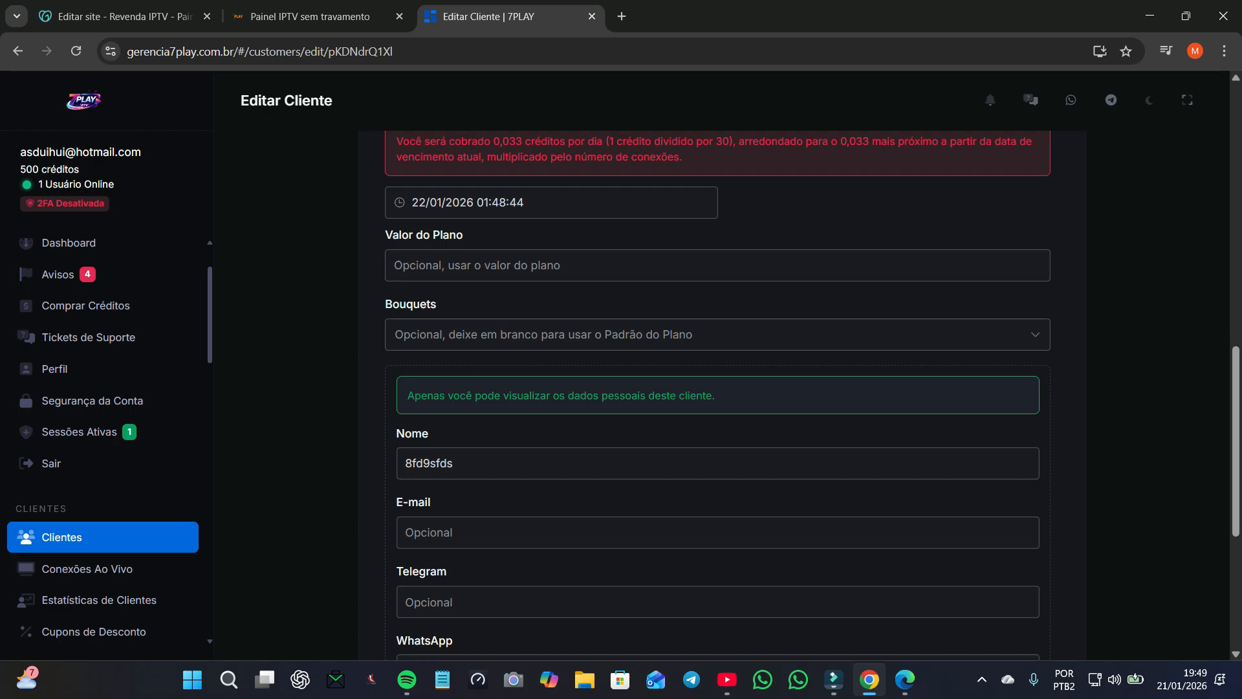
{"action": "scroll", "coordinate": [716, 395], "scroll_direction": "up", "scroll_amount": 6}
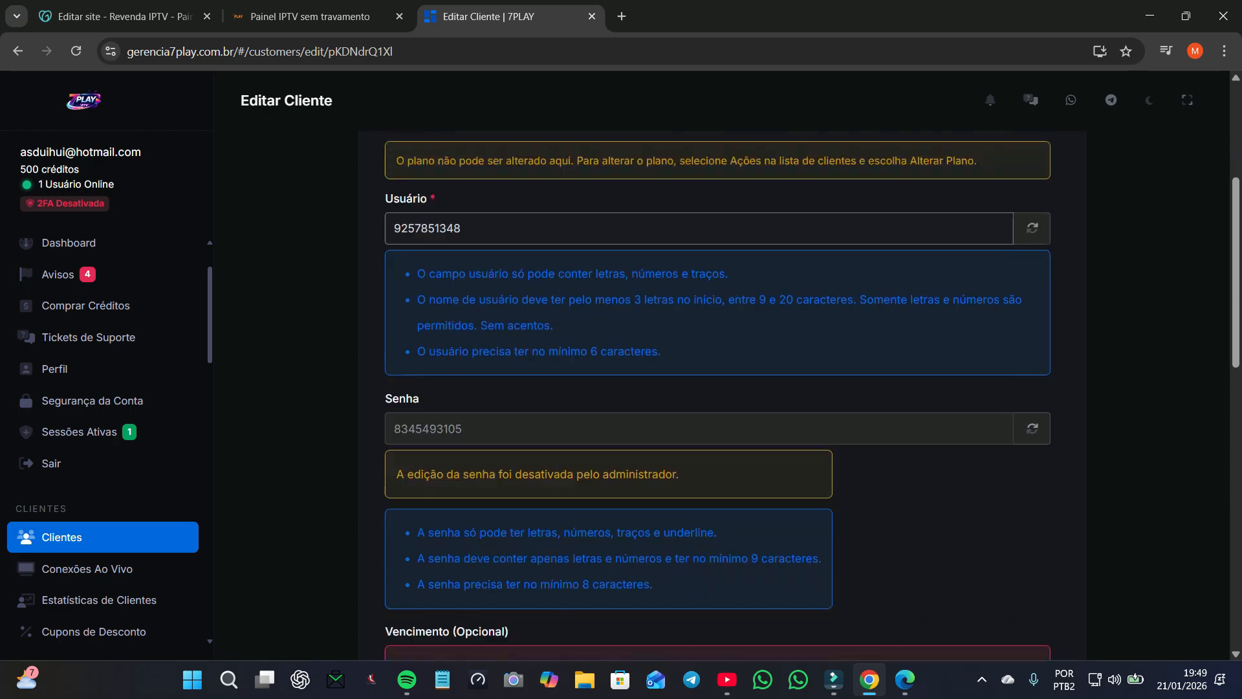
{"action": "scroll", "coordinate": [716, 395], "scroll_direction": "down", "scroll_amount": 6}
{"action": "scroll", "coordinate": [717, 395], "scroll_direction": "down", "scroll_amount": 2}
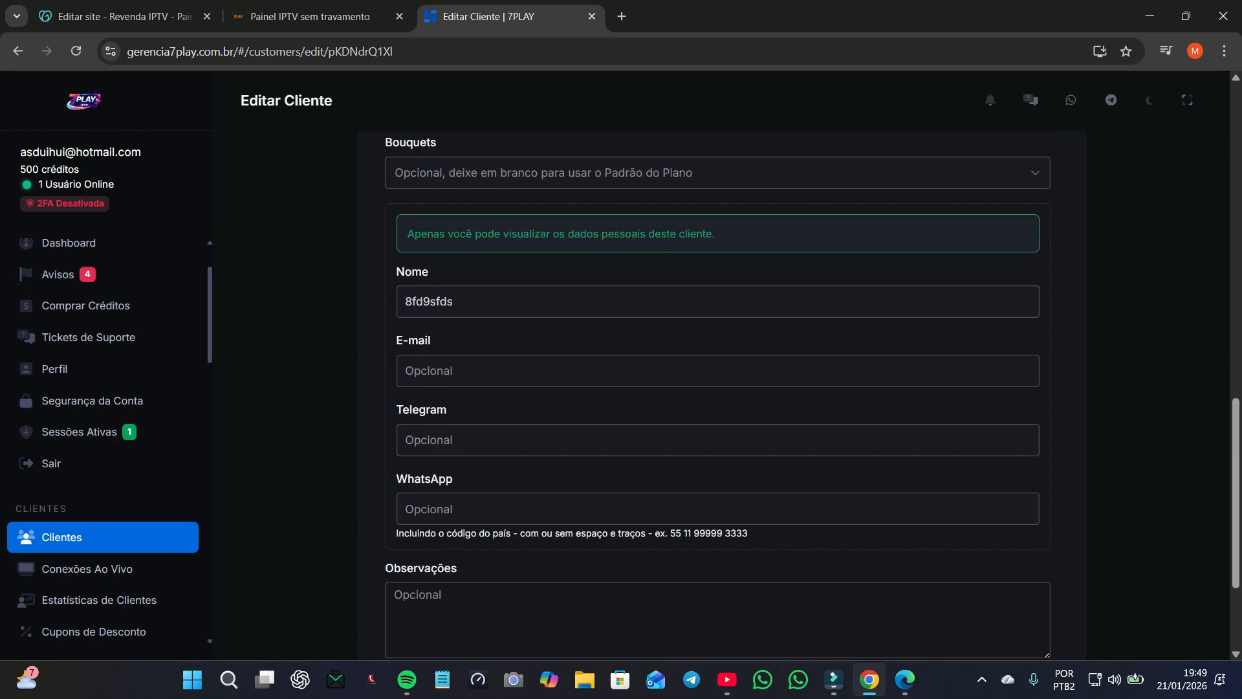
{"action": "scroll", "coordinate": [717, 394], "scroll_direction": "down", "scroll_amount": 1}
{"action": "left_click", "coordinate": [767, 609]}
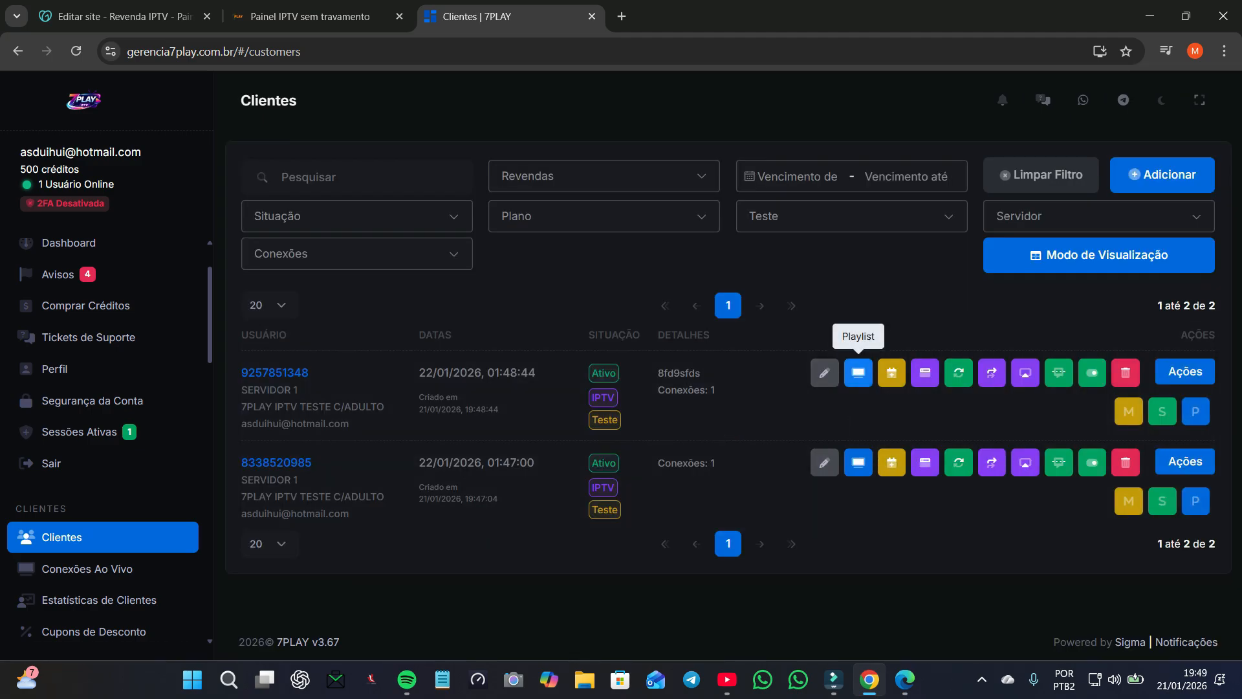
{"action": "left_click", "coordinate": [858, 373]}
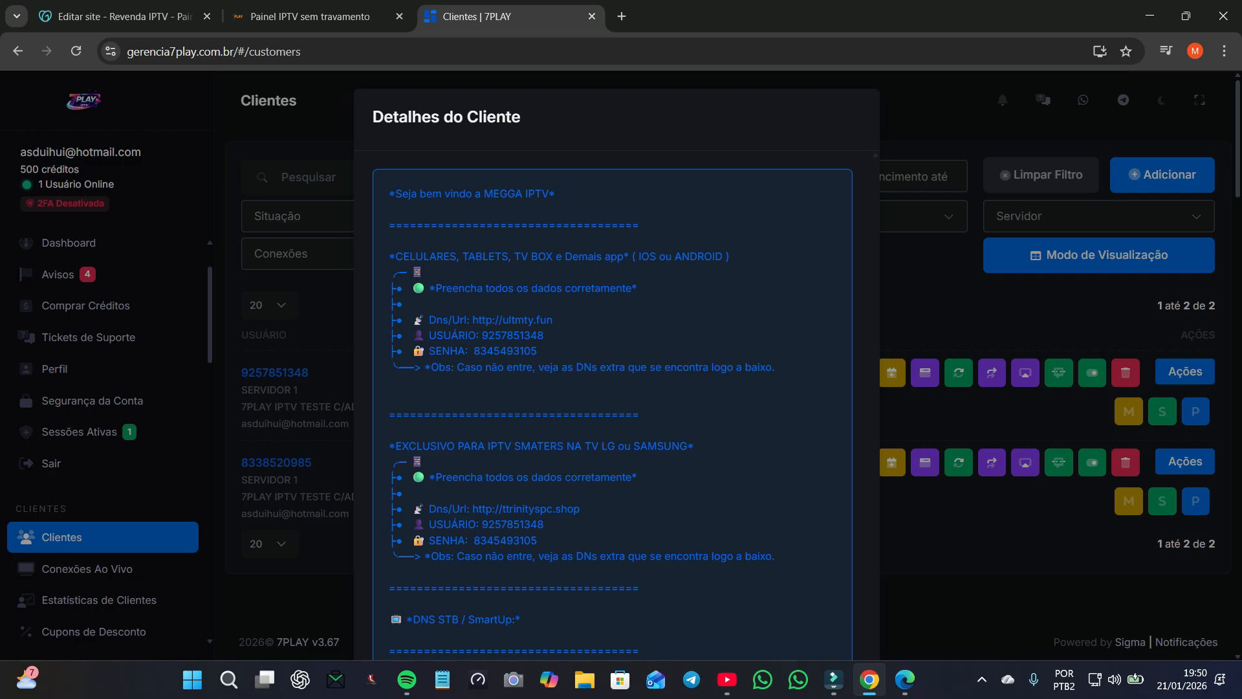
{"action": "left_click", "coordinate": [894, 373]}
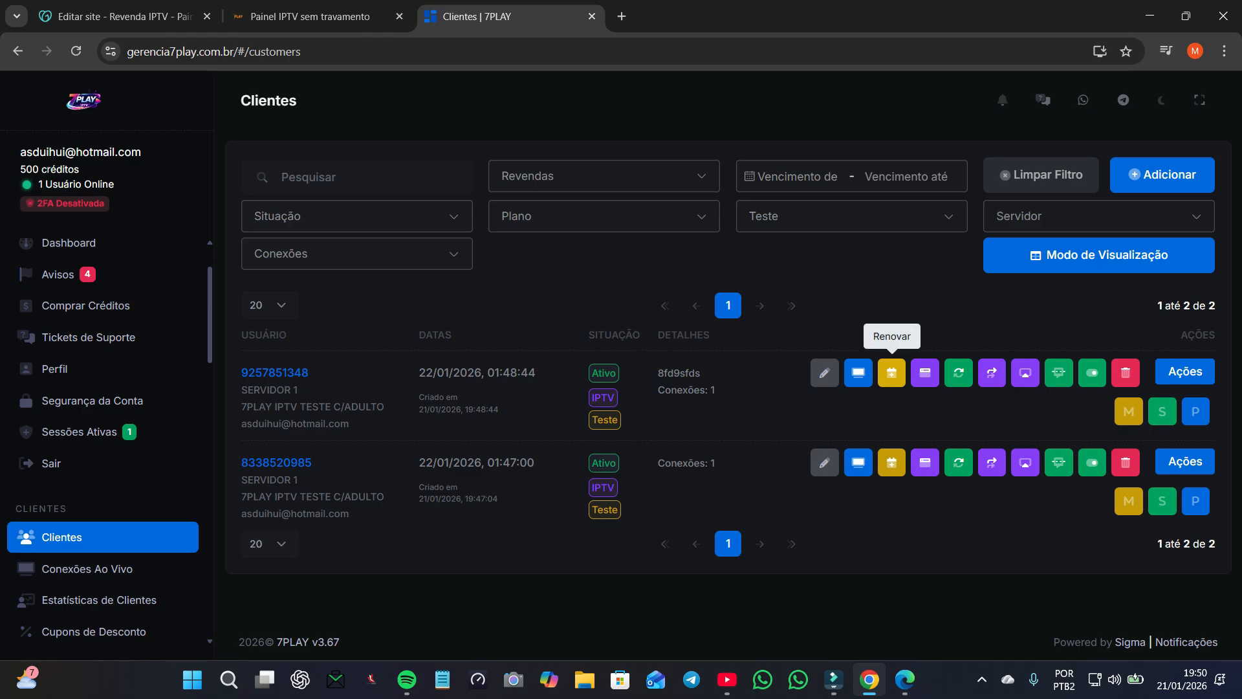
{"action": "left_click", "coordinate": [892, 372]}
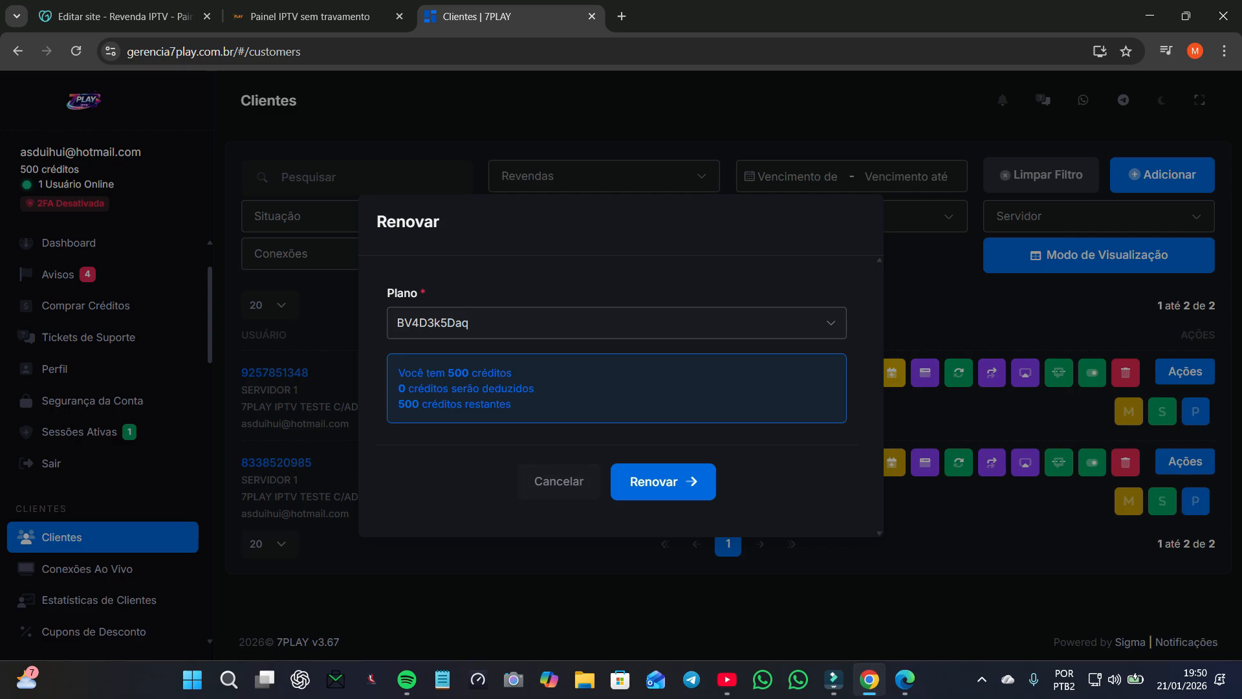
{"action": "left_click", "coordinate": [927, 417]}
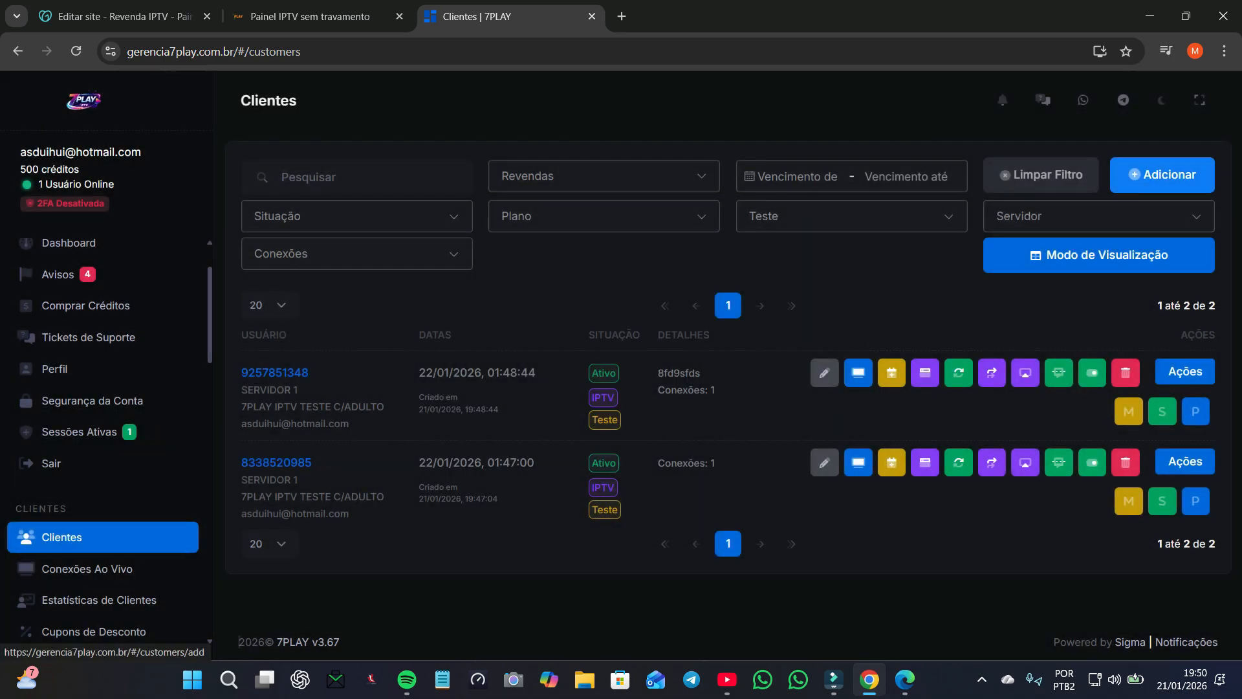
Step: Start a new P2P client and choose the 1 MÊS C/ADULTO plan
{"action": "left_click", "coordinate": [1163, 175]}
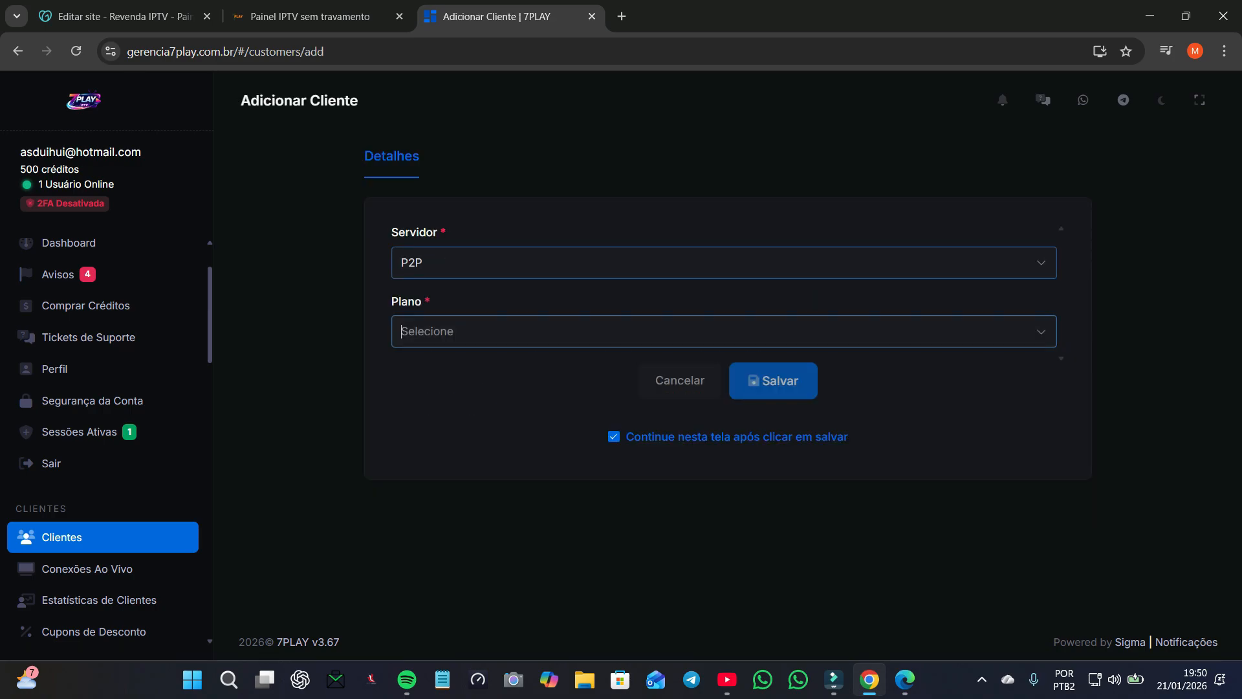
{"action": "key", "text": "Down"}
{"action": "key", "text": "Down"}
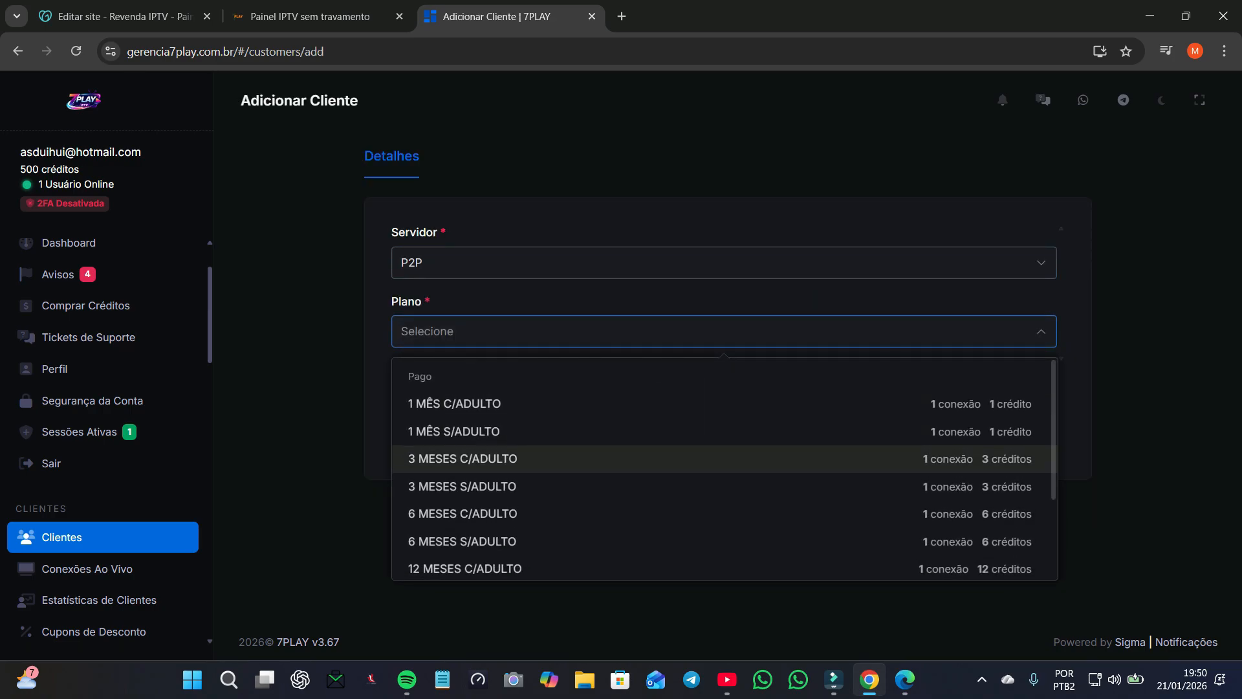
{"action": "key", "text": "Up"}
{"action": "key", "text": "Down"}
{"action": "key", "text": "Down"}
{"action": "key", "text": "Up"}
{"action": "key", "text": "Down"}
{"action": "key", "text": "Down"}
{"action": "key", "text": "Down"}
{"action": "key", "text": "Down"}
{"action": "key", "text": "Up"}
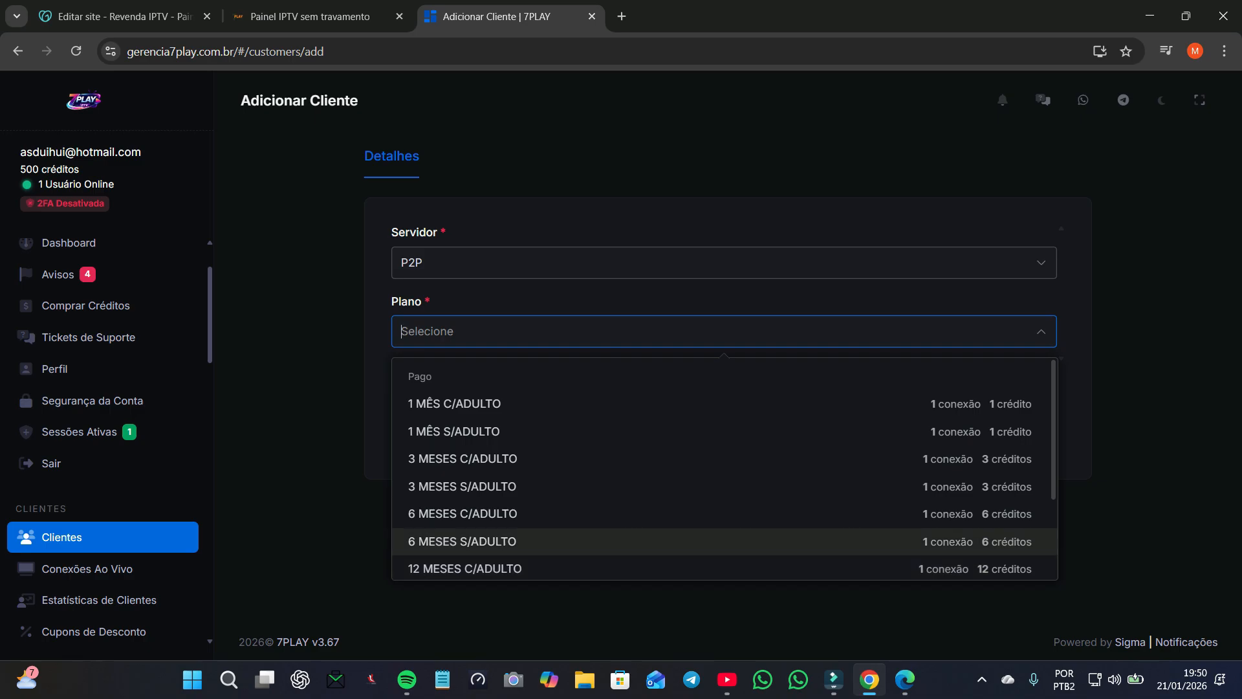
{"action": "key", "text": "Down"}
{"action": "key", "text": "Down"}
{"action": "key", "text": "Down"}
{"action": "key", "text": "Up"}
{"action": "key", "text": "Up"}
{"action": "key", "text": "Up"}
{"action": "key", "text": "Up"}
{"action": "key", "text": "Down"}
{"action": "key", "text": "Down"}
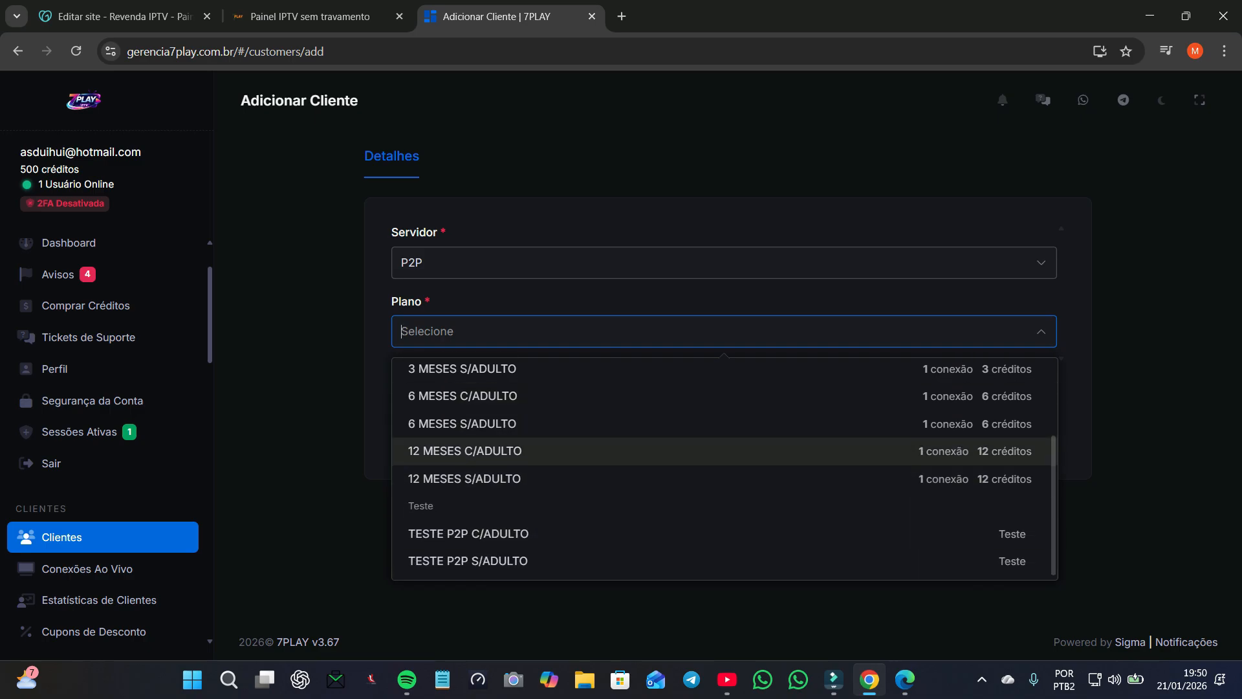
{"action": "key", "text": "Up"}
{"action": "key", "text": "Up"}
{"action": "key", "text": "Up"}
{"action": "key", "text": "Up"}
{"action": "key", "text": "Up"}
{"action": "key", "text": "Up"}
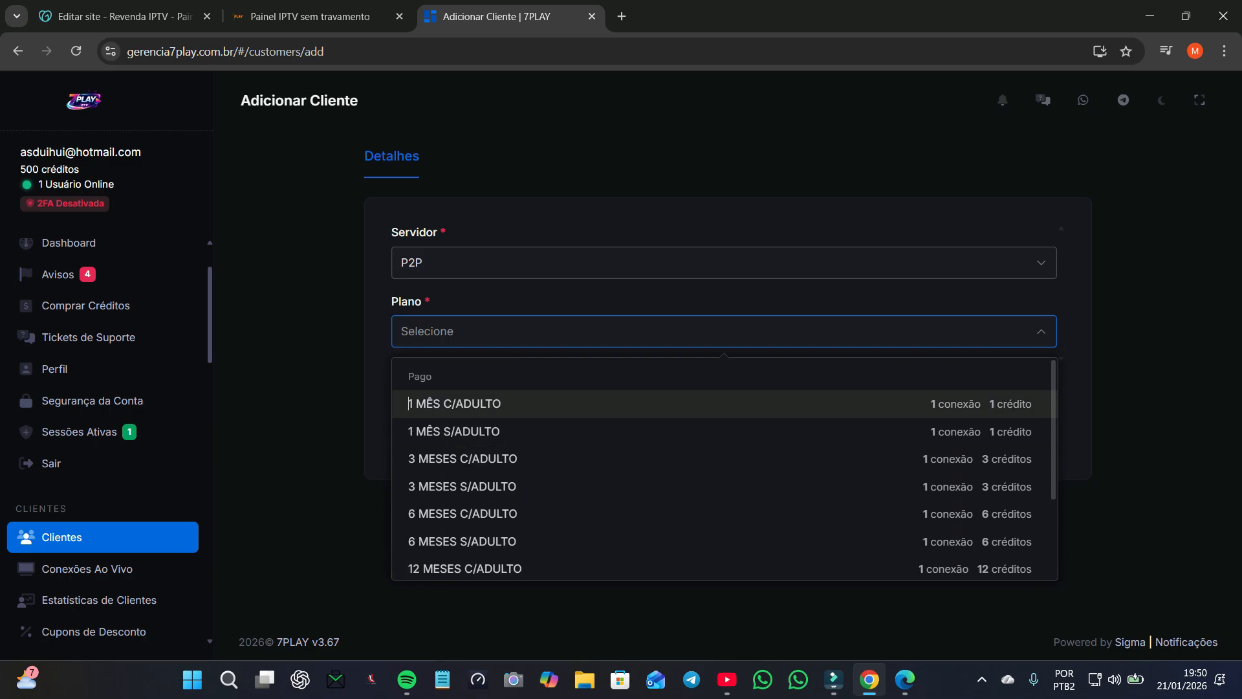
{"action": "key", "text": "Return"}
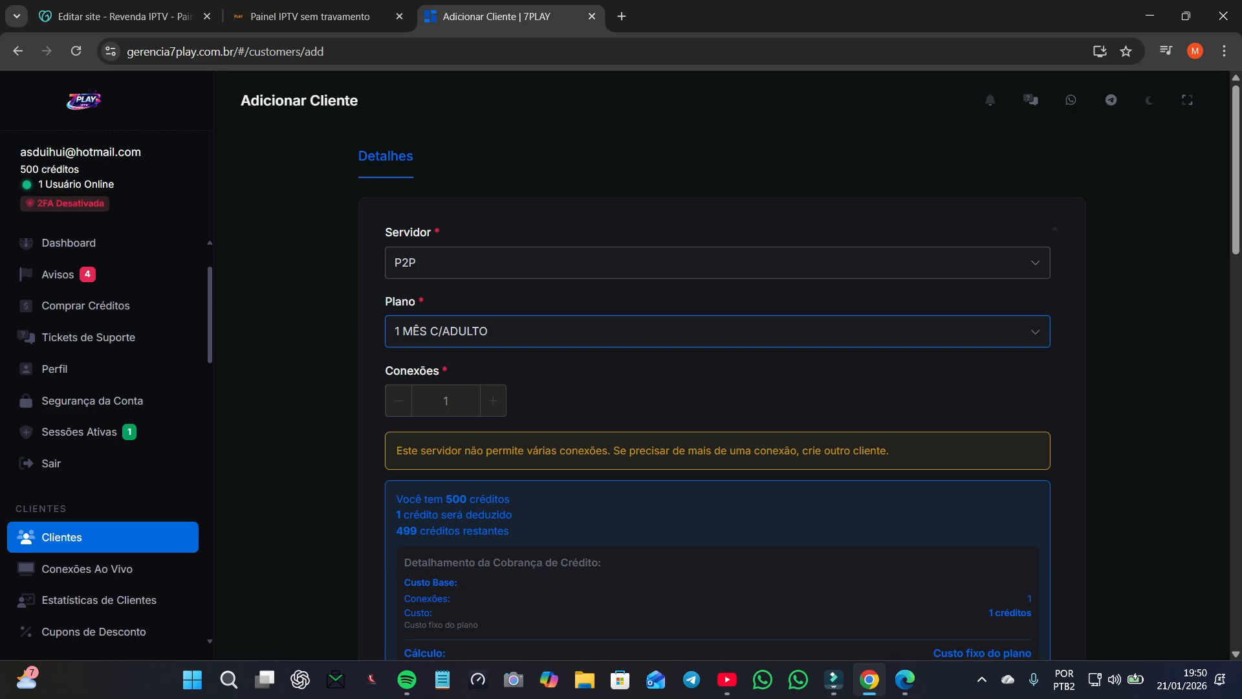
Step: Note the 500-credit balance, save the P2P client and reload the page
{"action": "double_click", "coordinate": [29, 169]}
{"action": "scroll", "coordinate": [711, 262], "scroll_direction": "down", "scroll_amount": 1}
{"action": "scroll", "coordinate": [711, 388], "scroll_direction": "down", "scroll_amount": 10}
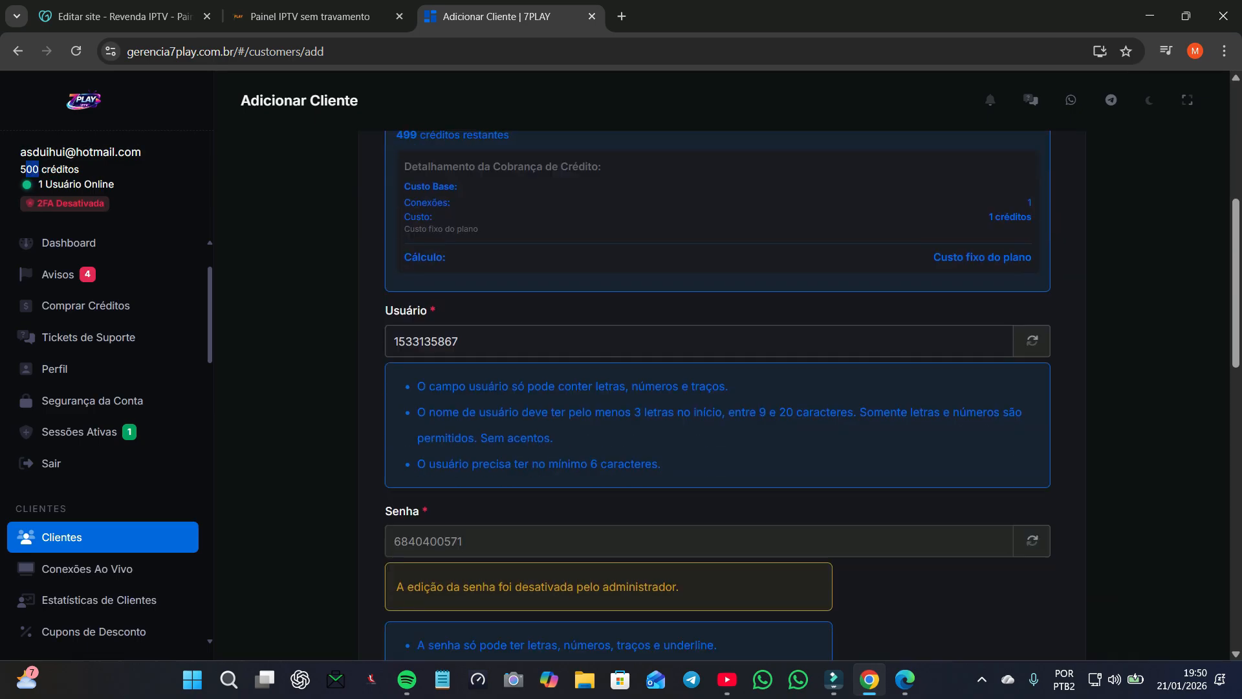
{"action": "scroll", "coordinate": [712, 388], "scroll_direction": "up", "scroll_amount": 8}
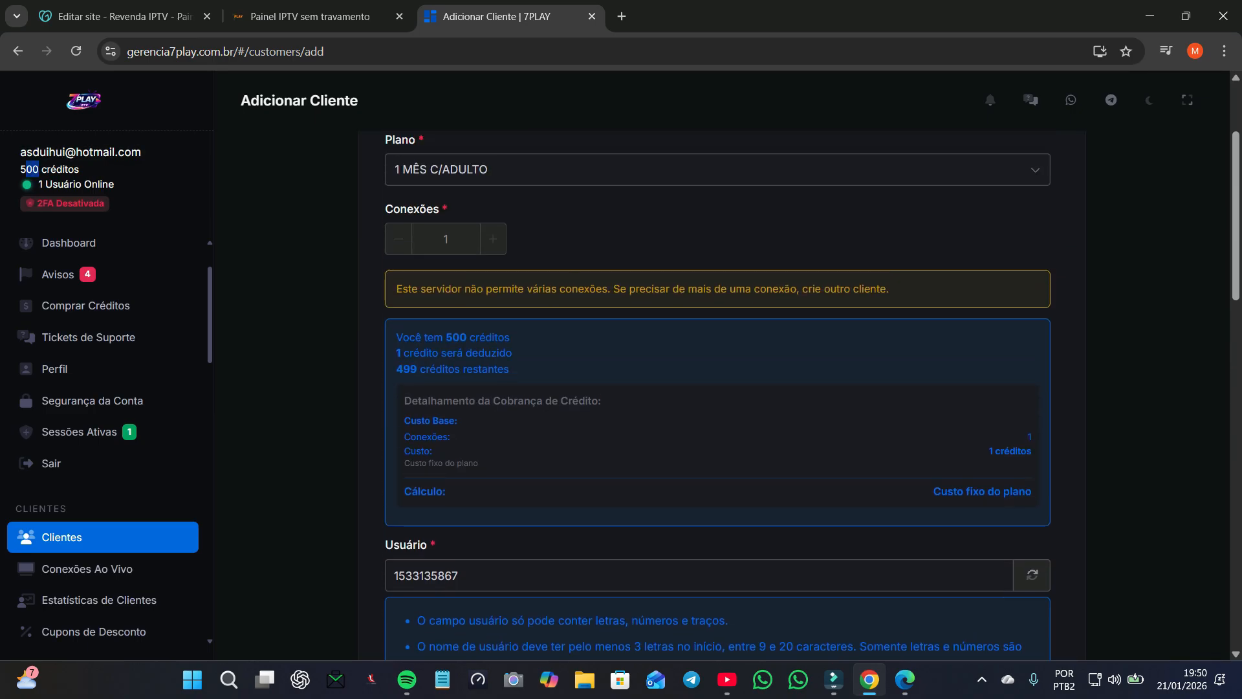
{"action": "left_click", "coordinate": [402, 367]}
{"action": "scroll", "coordinate": [402, 368], "scroll_direction": "down", "scroll_amount": 10}
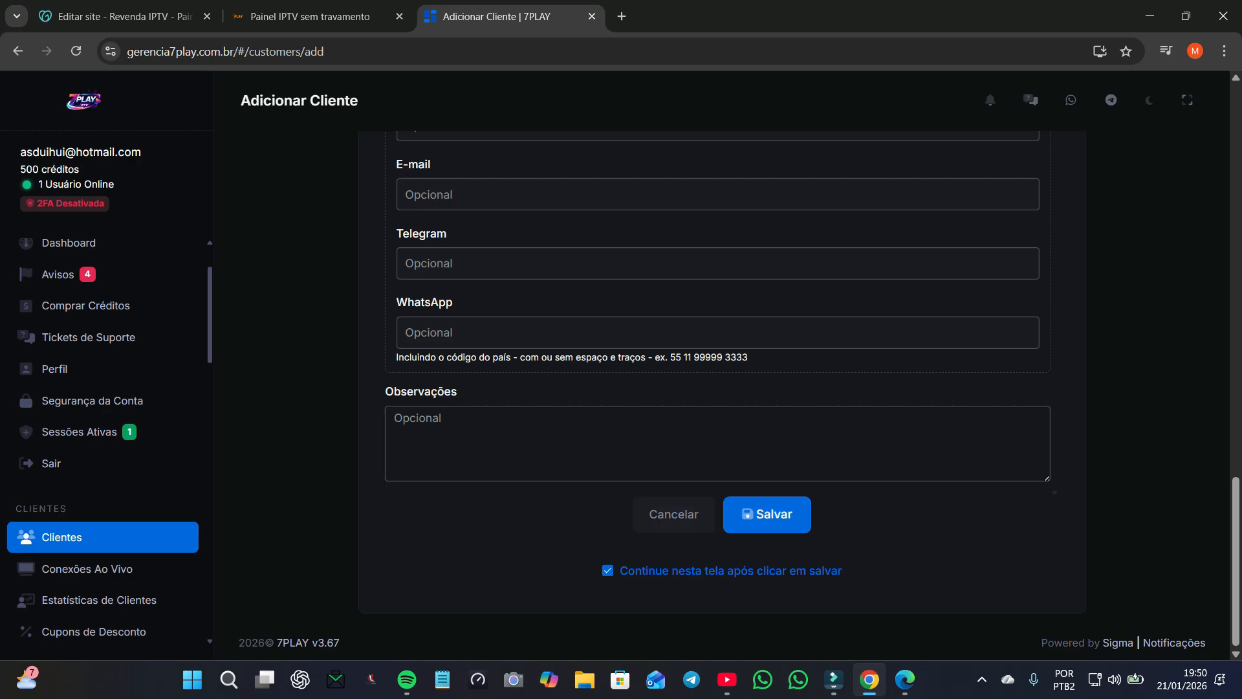
{"action": "left_click", "coordinate": [768, 514]}
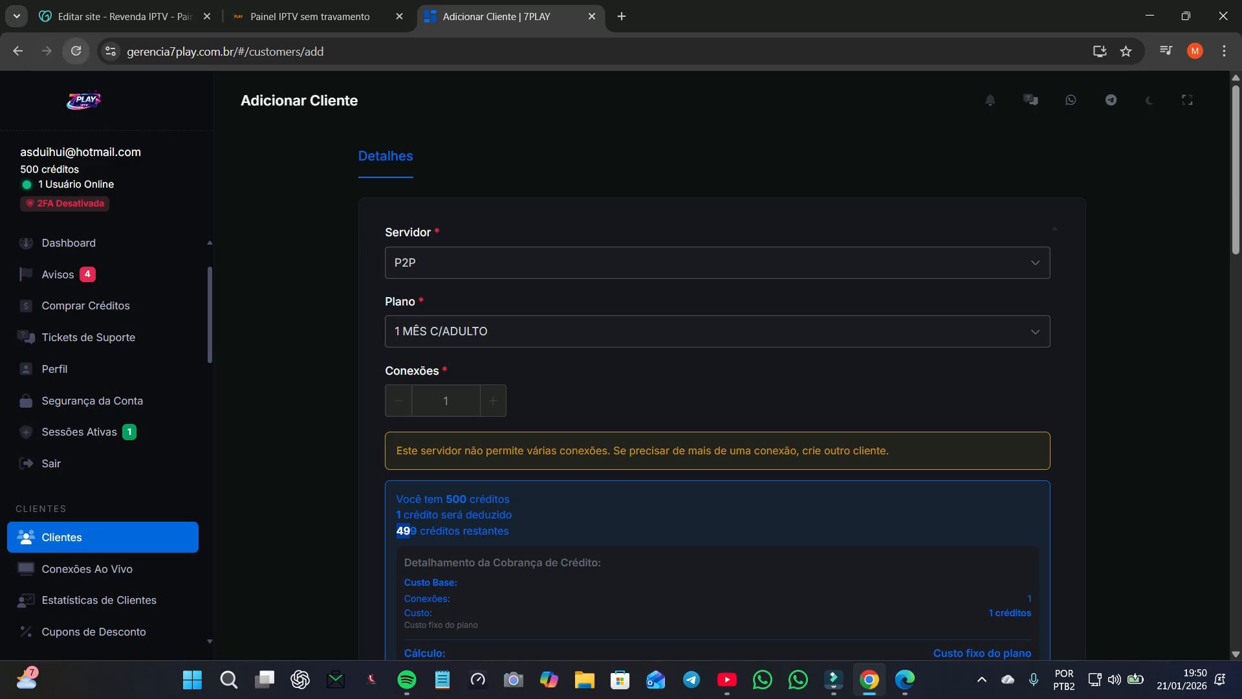
{"action": "left_click", "coordinate": [75, 51]}
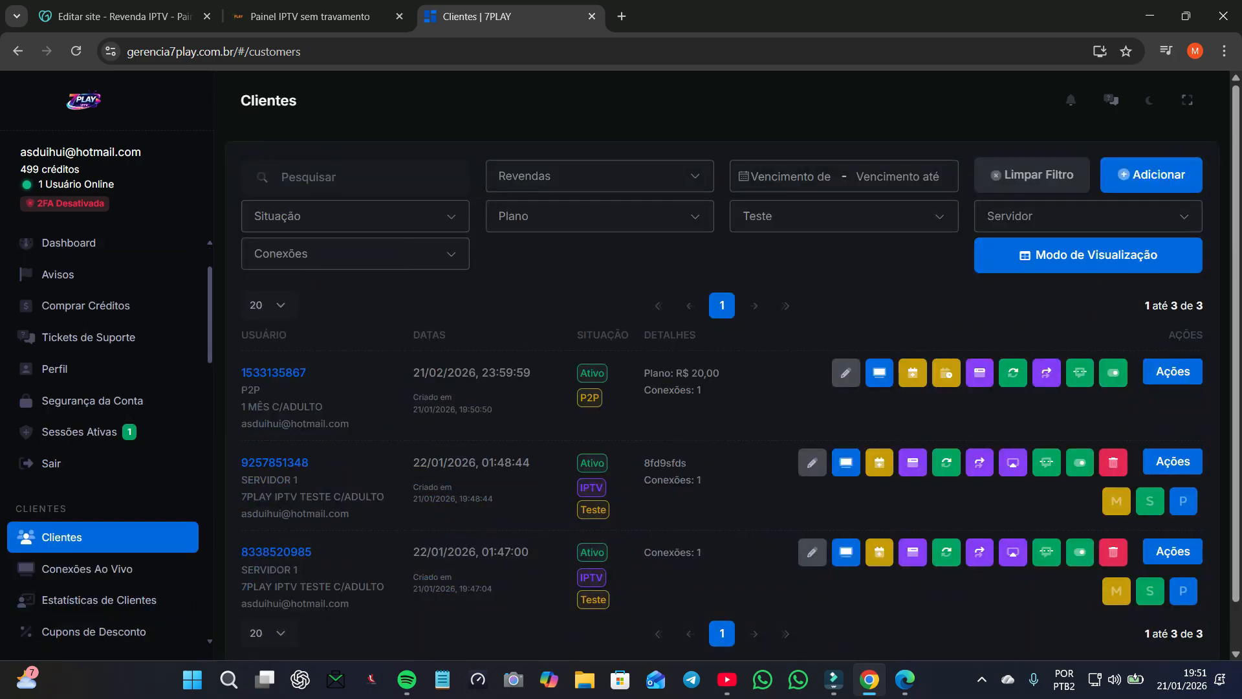
Step: Highlight the P2P client's 21/02/2026 23:59:59 expiry and the optional expiry explanation
{"action": "left_click_drag", "start_coordinate": [419, 372], "coordinate": [488, 373]}
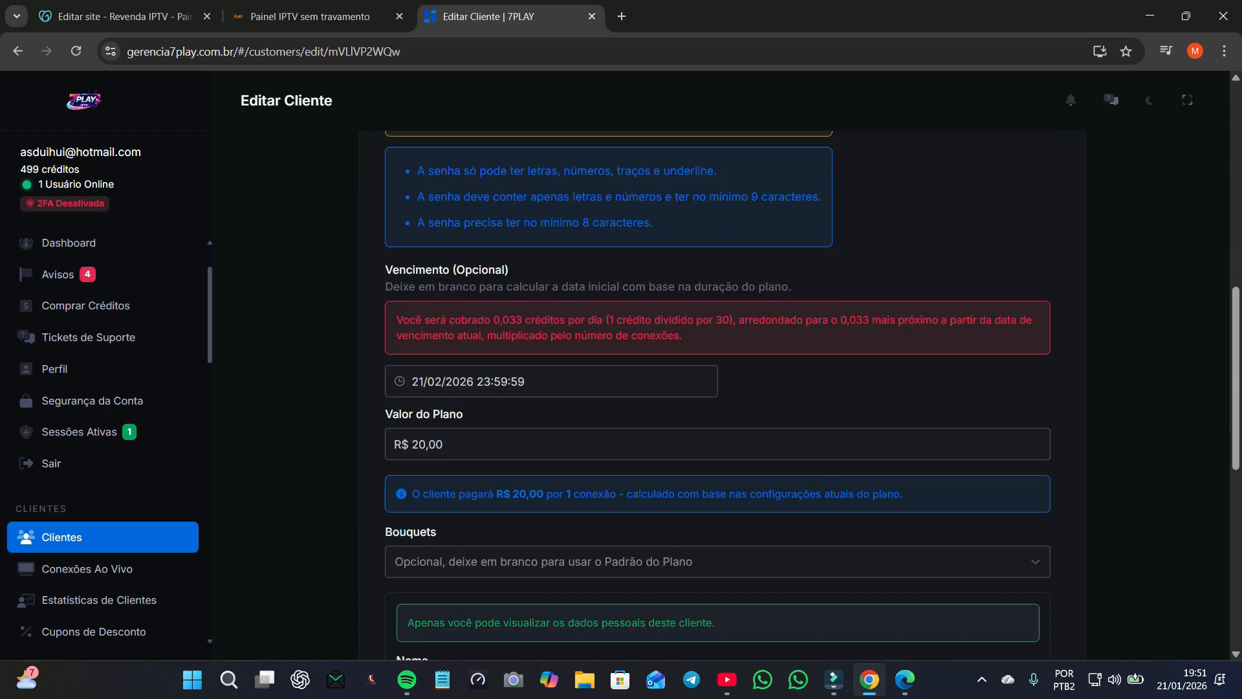
{"action": "scroll", "coordinate": [718, 394], "scroll_direction": "up", "scroll_amount": 5}
{"action": "scroll", "coordinate": [718, 394], "scroll_direction": "down", "scroll_amount": 13}
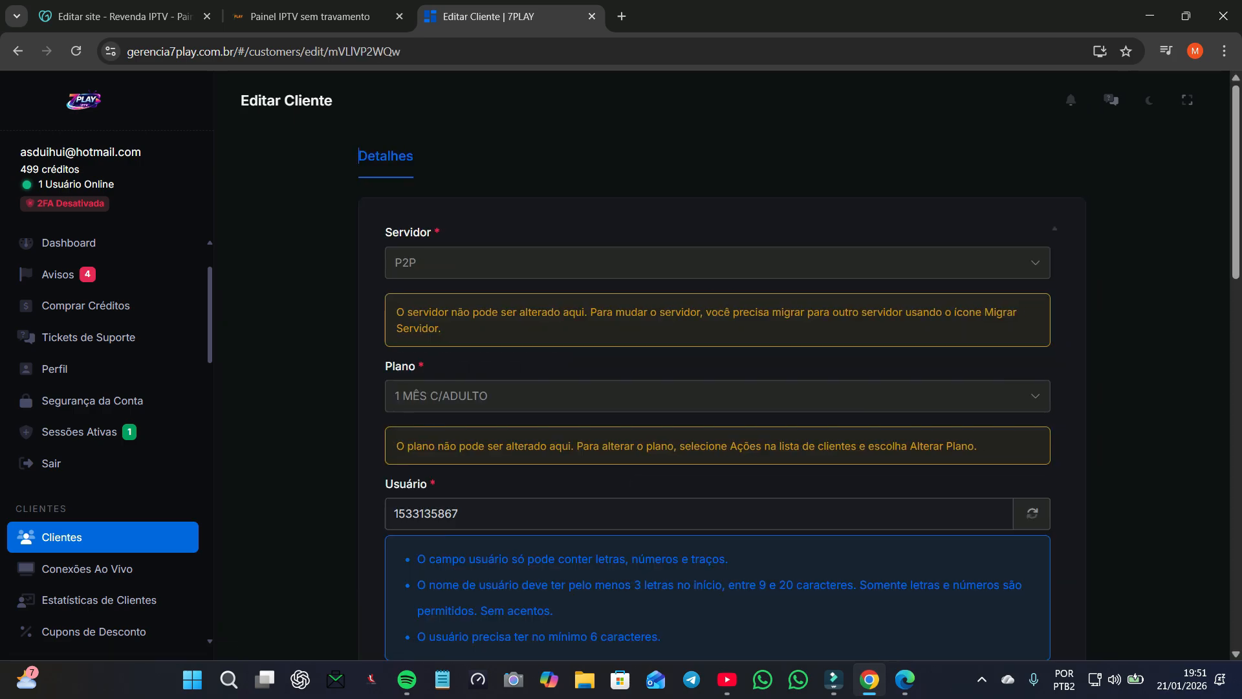
{"action": "scroll", "coordinate": [719, 395], "scroll_direction": "down", "scroll_amount": 10}
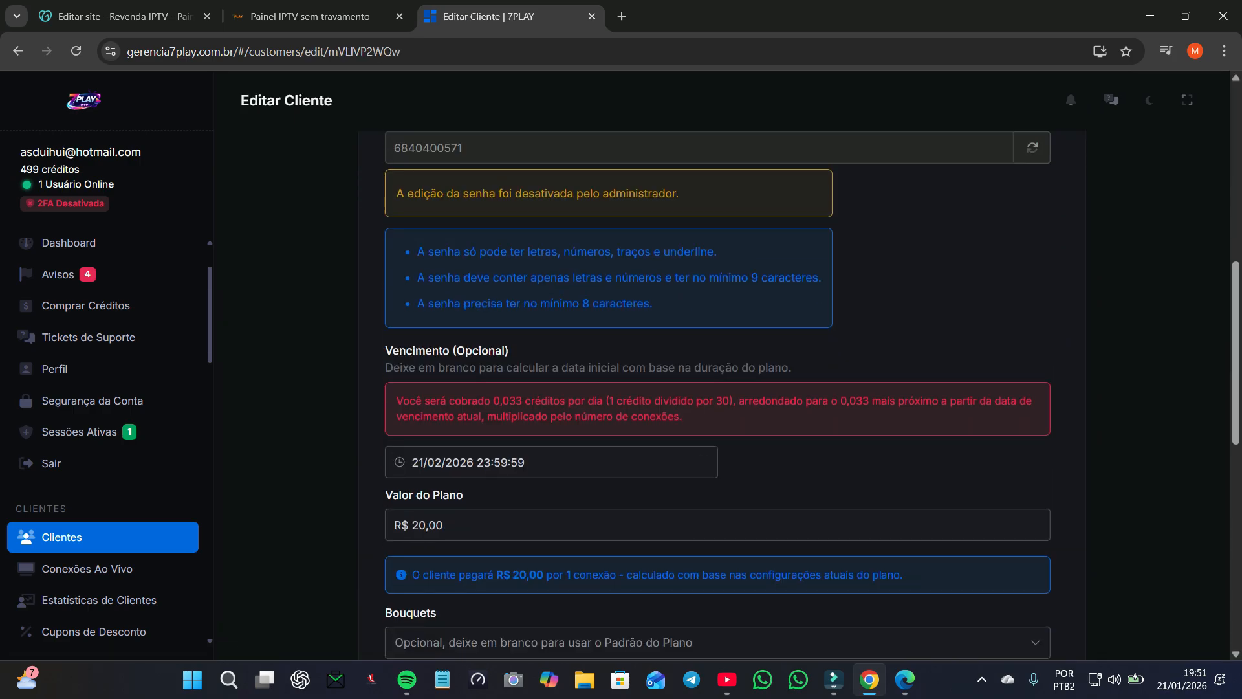
{"action": "left_click_drag", "start_coordinate": [393, 350], "coordinate": [476, 366]}
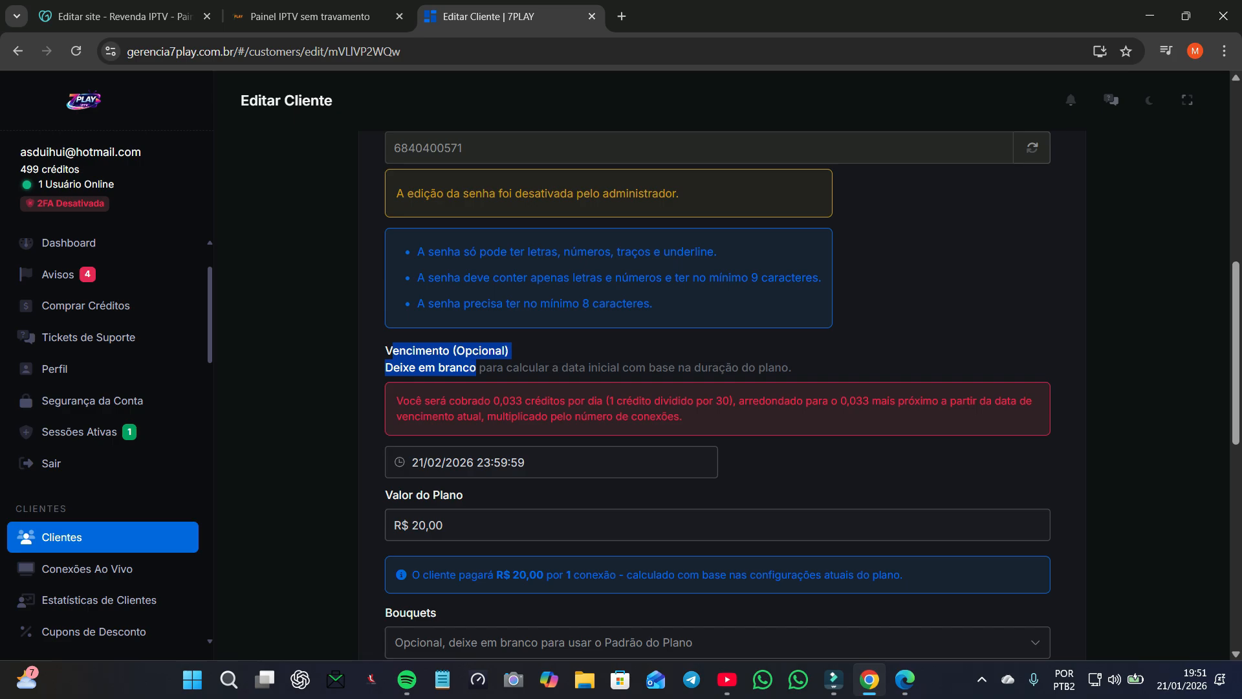
{"action": "left_click", "coordinate": [477, 367]}
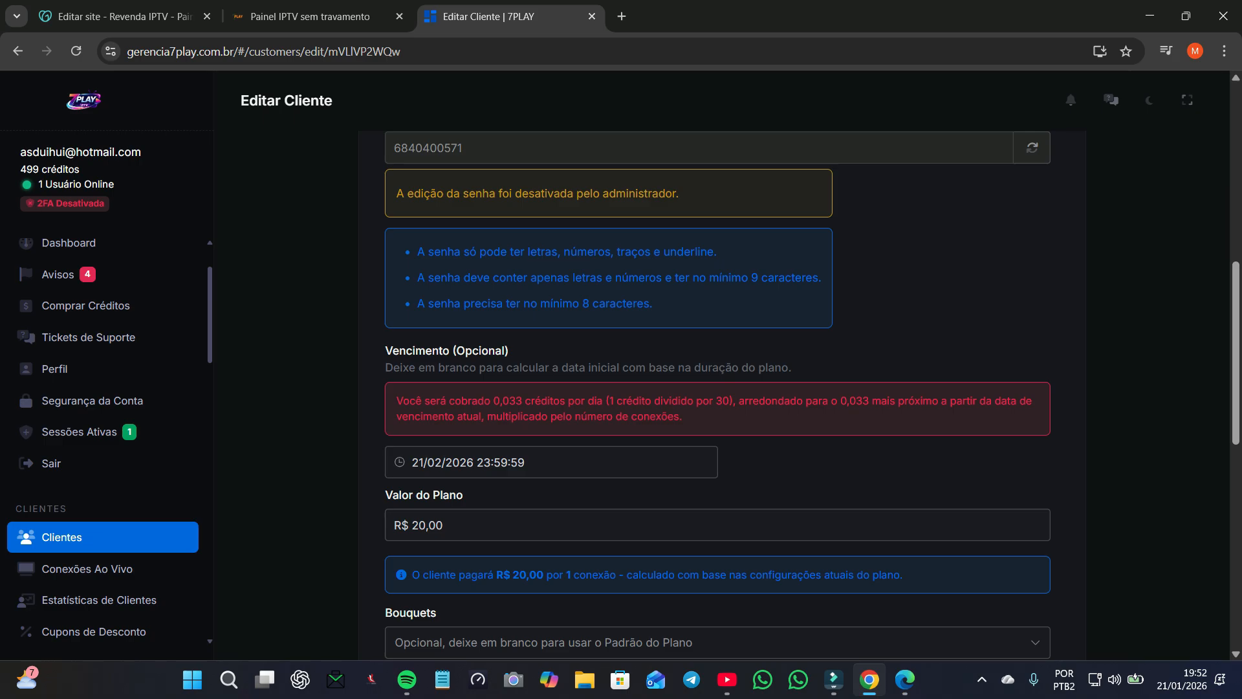
Step: Point out the Vencimento (Opcional) label, then cancel the edit form without saving
{"action": "scroll", "coordinate": [717, 394], "scroll_direction": "down", "scroll_amount": 3}
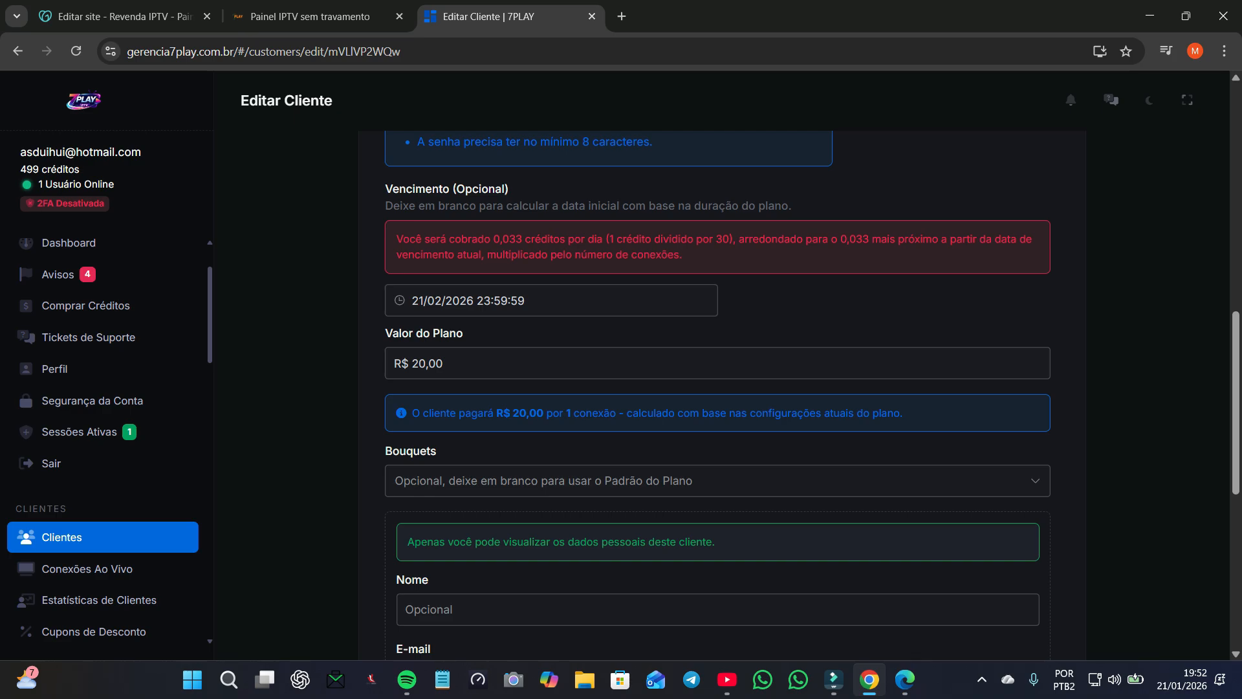
{"action": "left_click_drag", "start_coordinate": [385, 188], "coordinate": [504, 188]}
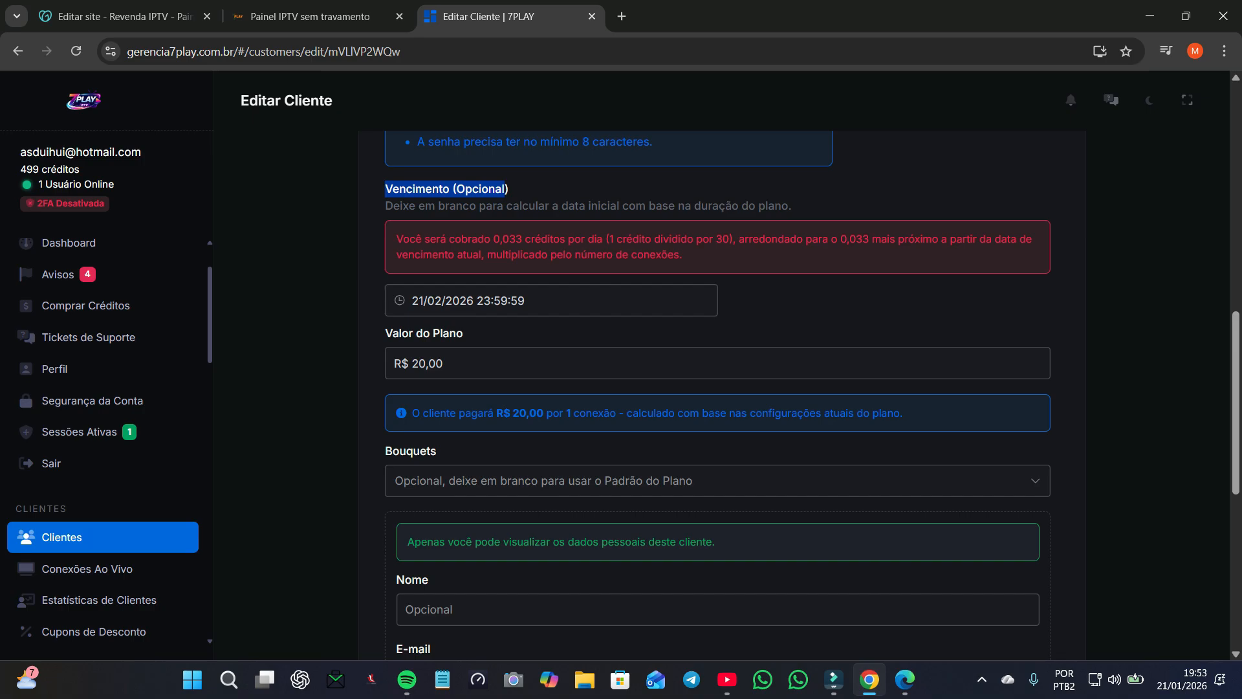
{"action": "scroll", "coordinate": [718, 388], "scroll_direction": "down", "scroll_amount": 8}
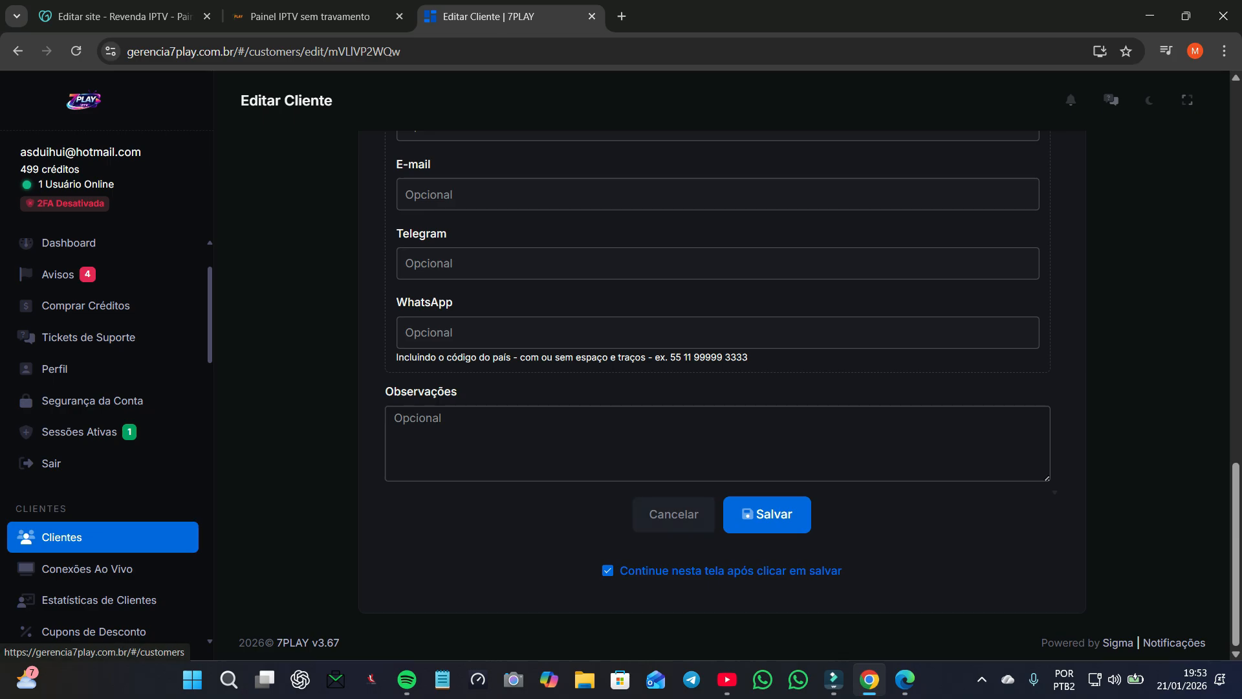
{"action": "scroll", "coordinate": [719, 388], "scroll_direction": "up", "scroll_amount": 4}
{"action": "scroll", "coordinate": [673, 593], "scroll_direction": "up", "scroll_amount": 3}
{"action": "scroll", "coordinate": [673, 594], "scroll_direction": "down", "scroll_amount": 5}
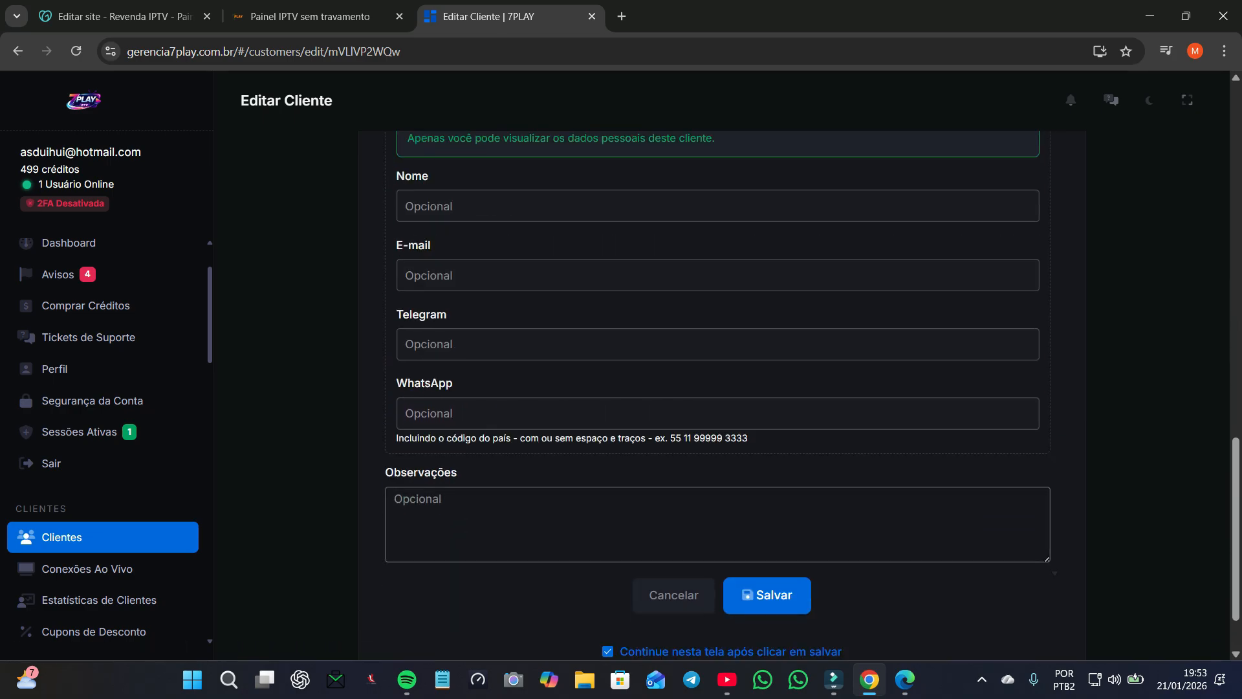
{"action": "left_click", "coordinate": [673, 593]}
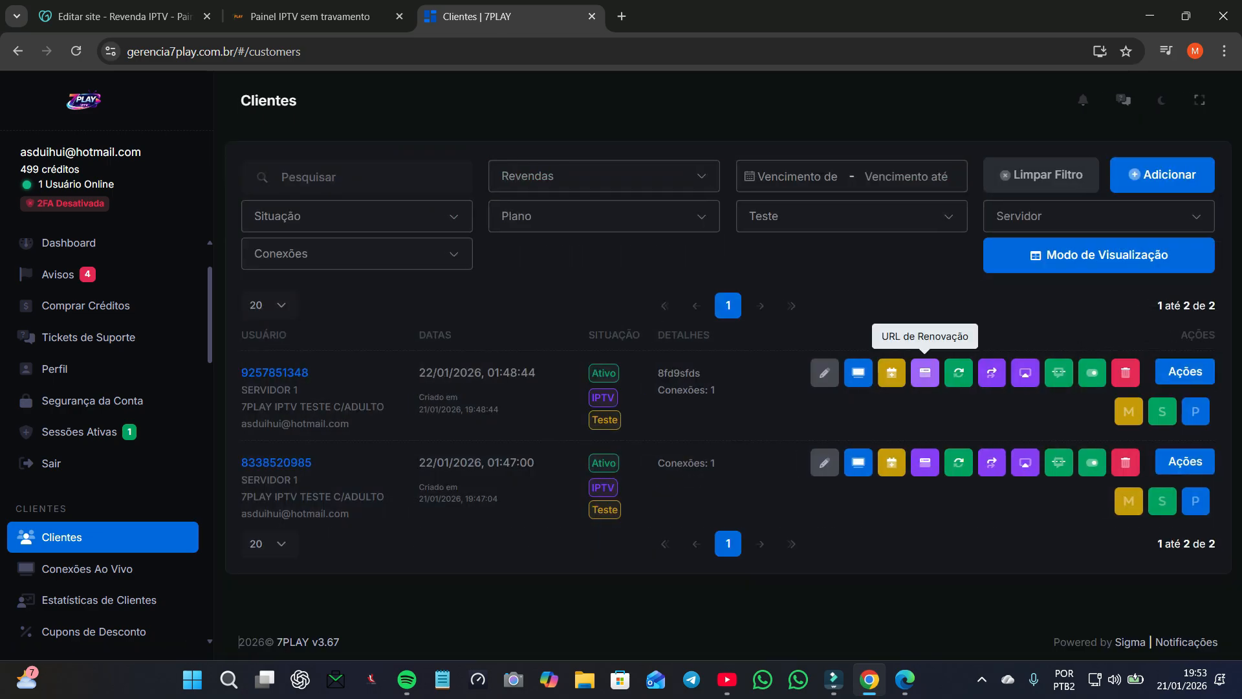
Step: Copy the first test client's renewal URL and sync that client with the server
{"action": "left_click", "coordinate": [925, 373]}
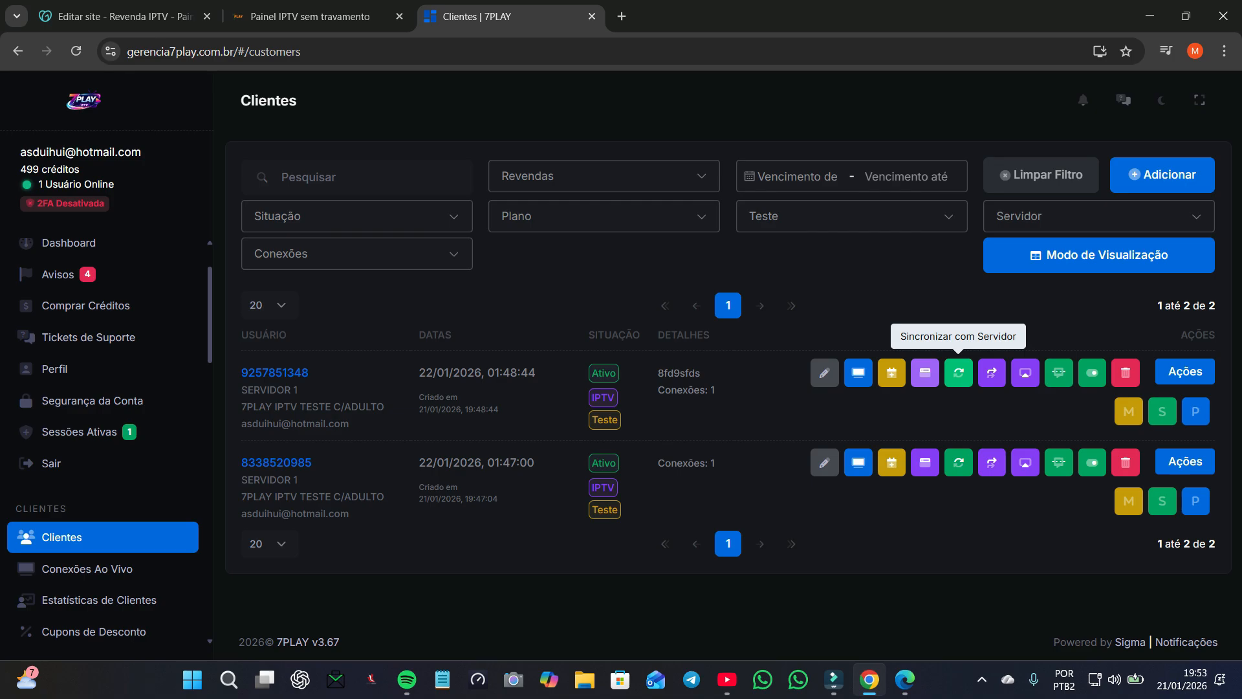
{"action": "left_click", "coordinate": [958, 373]}
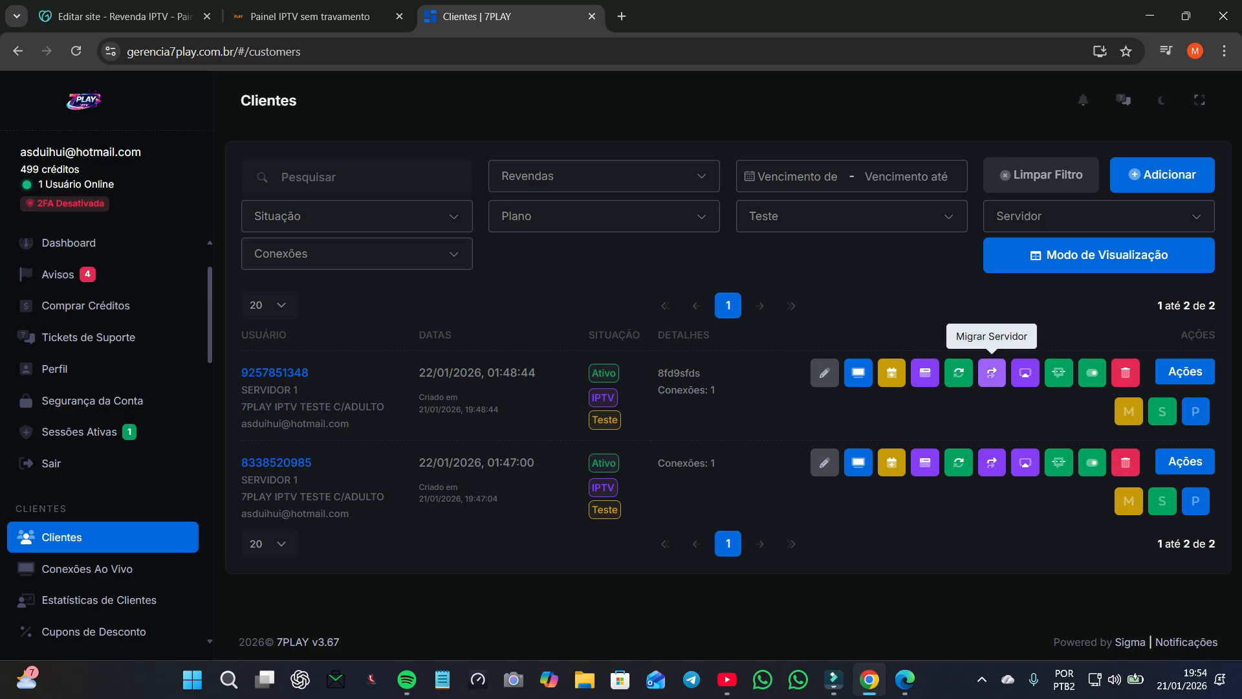
{"action": "left_click", "coordinate": [992, 372]}
{"action": "left_click", "coordinate": [616, 353]}
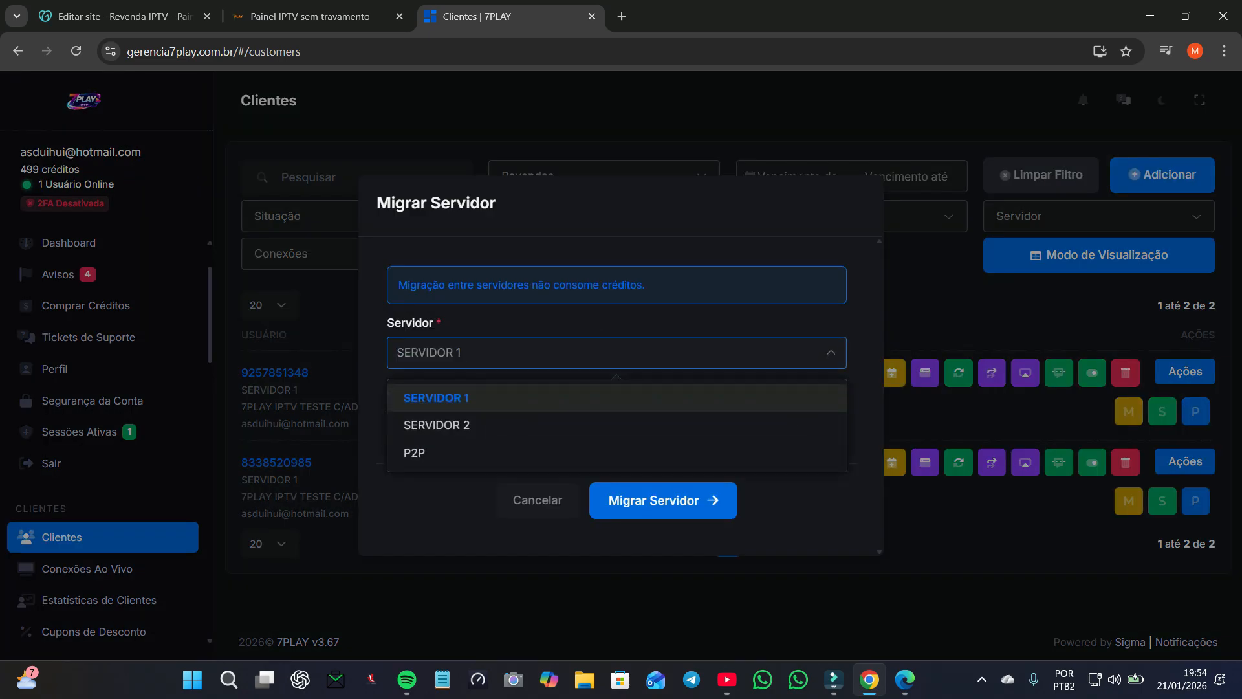
{"action": "left_click", "coordinate": [437, 425]}
{"action": "left_click", "coordinate": [437, 422]}
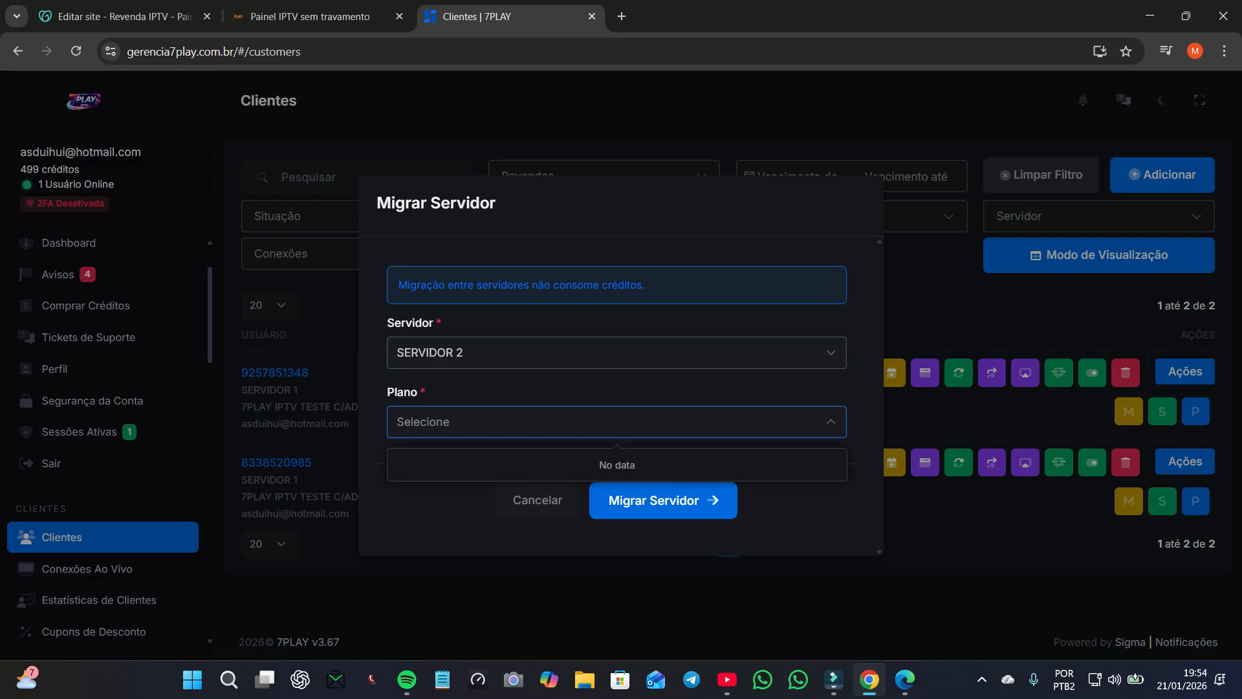
{"action": "left_click", "coordinate": [637, 285]}
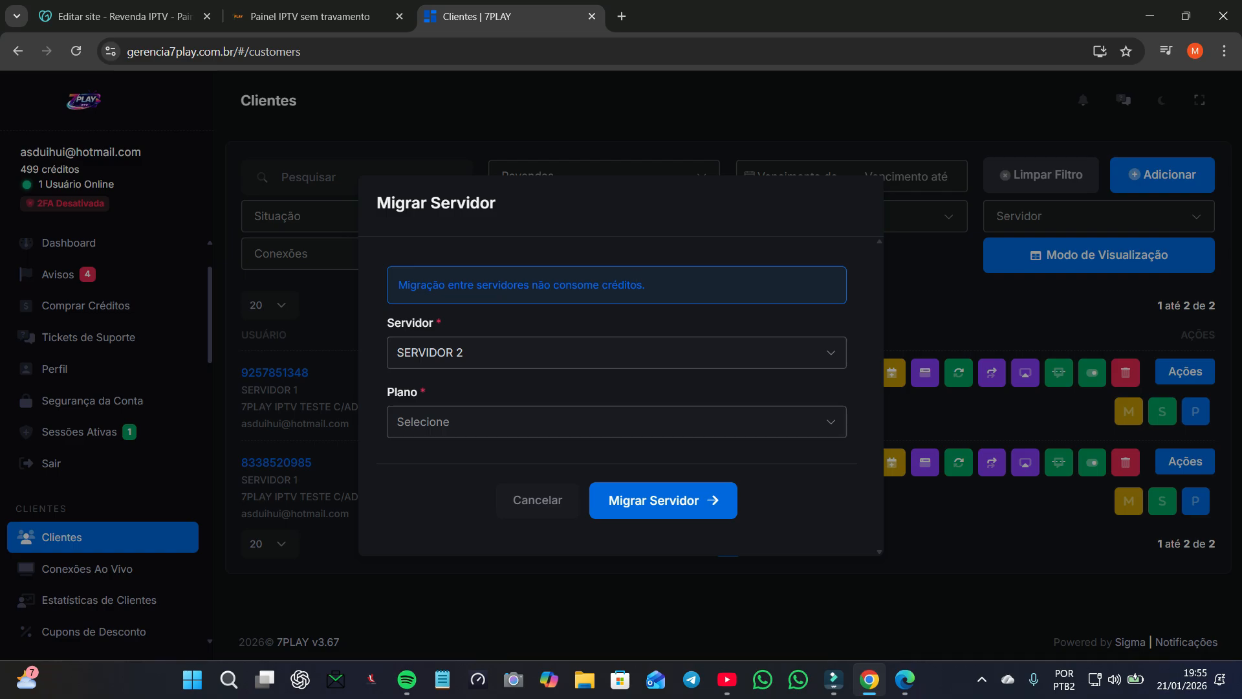
{"action": "left_click", "coordinate": [1026, 373]}
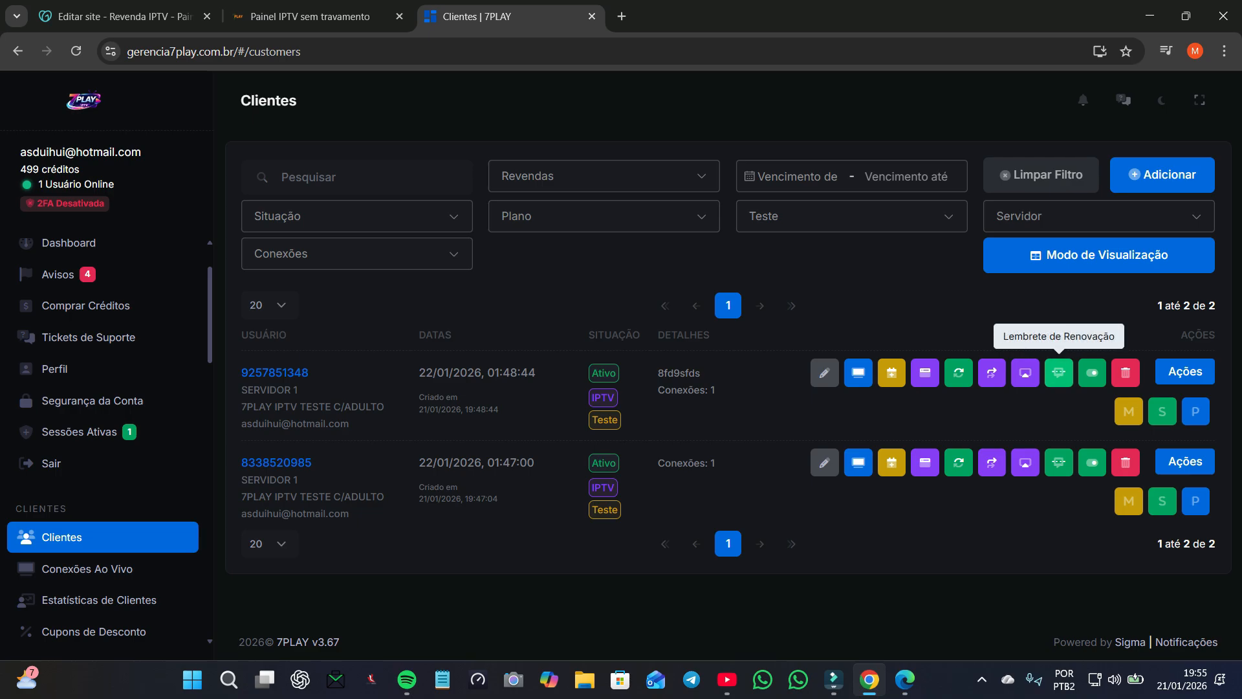
Step: Dismiss the first client's renewal reminder unsent, then block that client so it reads Inativo
{"action": "left_click", "coordinate": [1058, 372]}
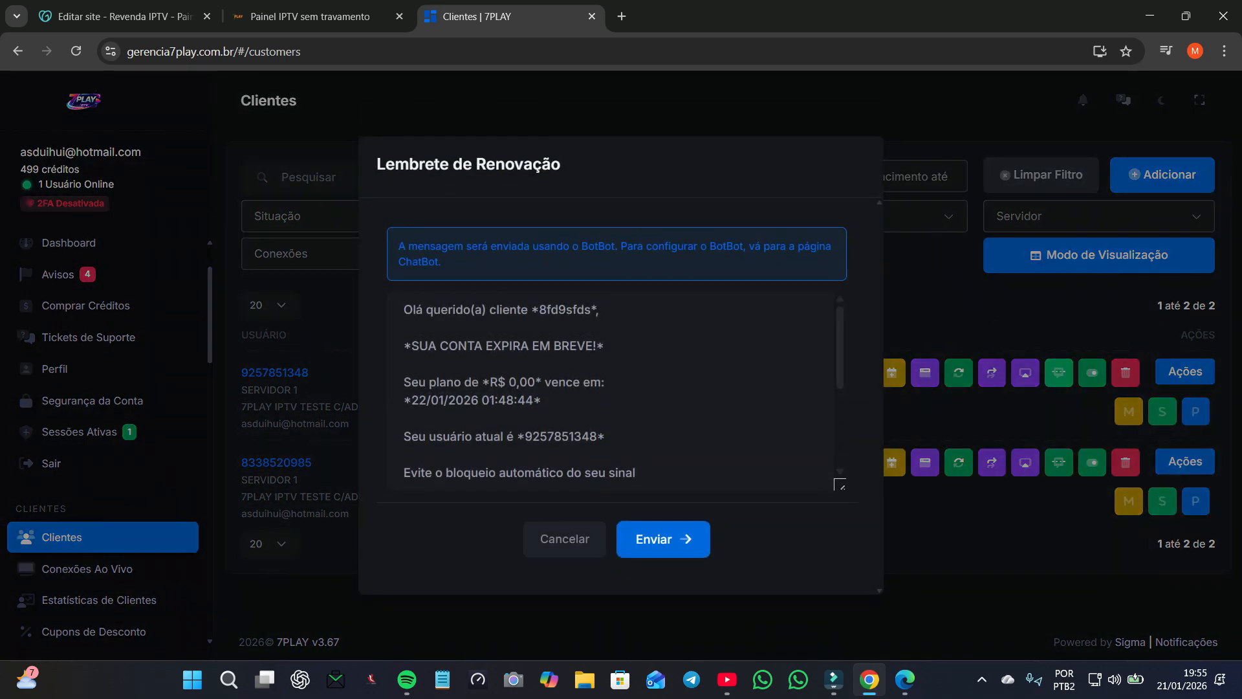
{"action": "key", "text": "Escape"}
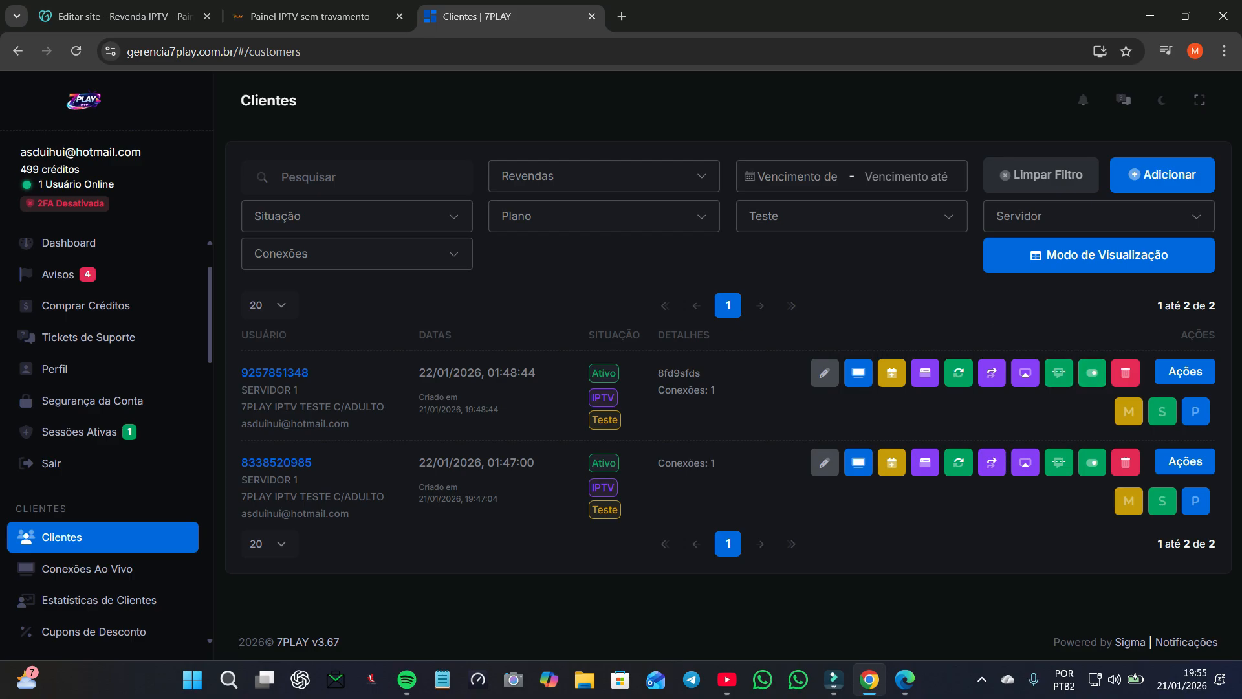
{"action": "left_click", "coordinate": [1092, 372]}
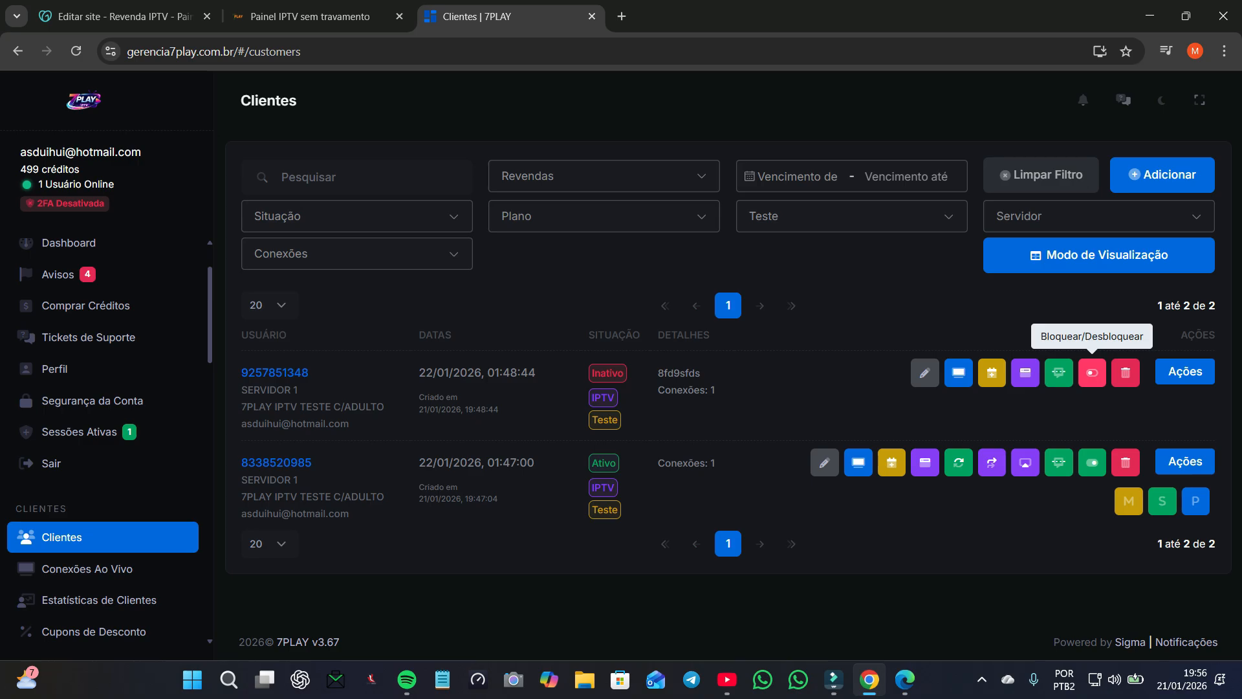
Step: Unblock the first test client back to Ativo and check both rows' Ações menus
{"action": "left_click", "coordinate": [1092, 372]}
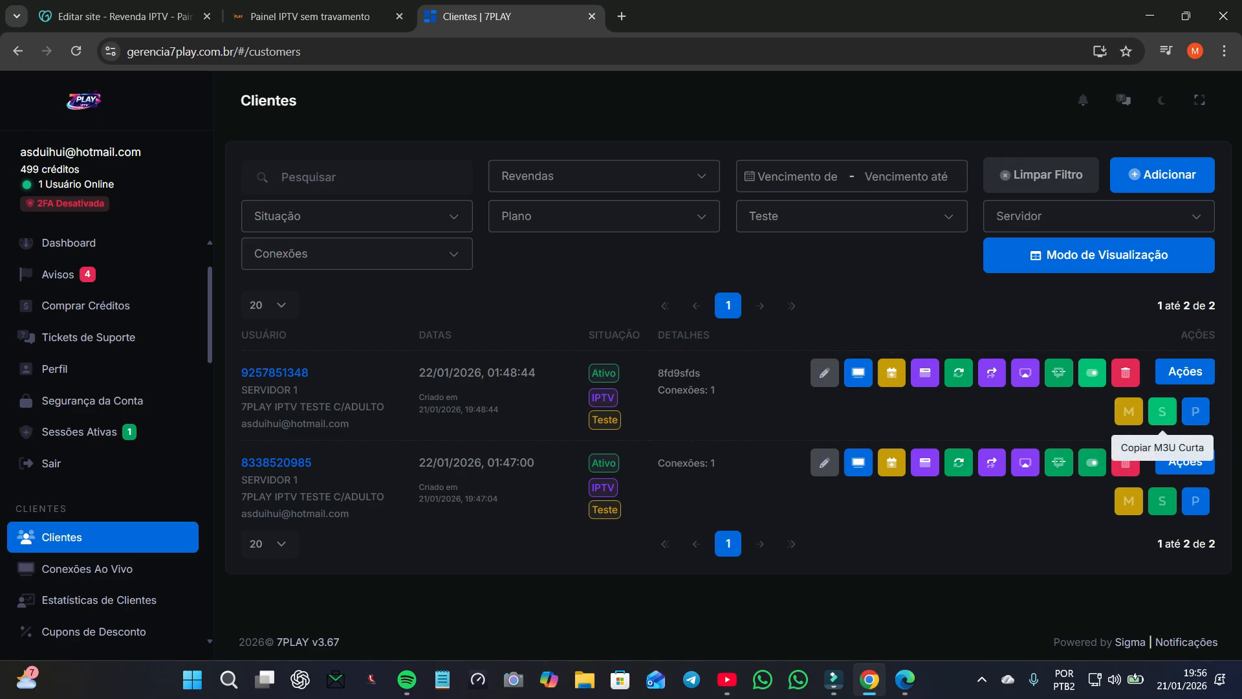
{"action": "left_click", "coordinate": [1185, 371]}
{"action": "scroll", "coordinate": [1126, 439], "scroll_direction": "down", "scroll_amount": 2}
{"action": "left_click", "coordinate": [1093, 448]}
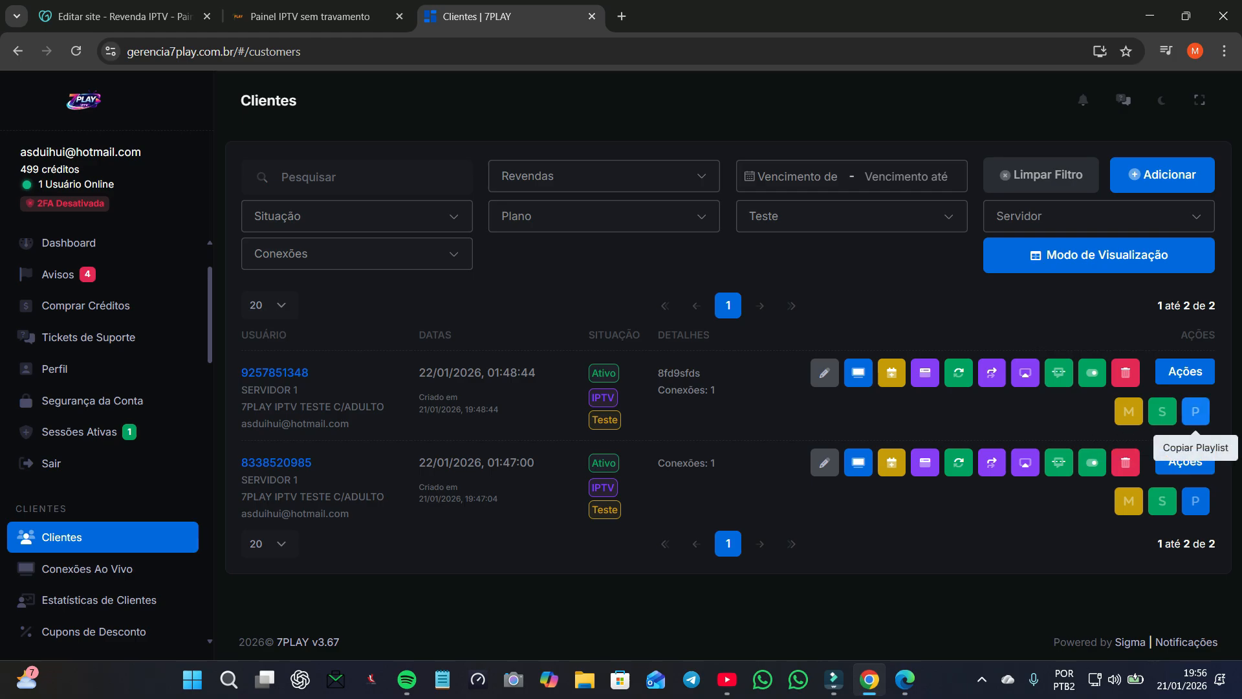
{"action": "left_click", "coordinate": [1185, 461]}
{"action": "left_click", "coordinate": [1185, 371]}
{"action": "scroll", "coordinate": [1132, 414], "scroll_direction": "down", "scroll_amount": 1}
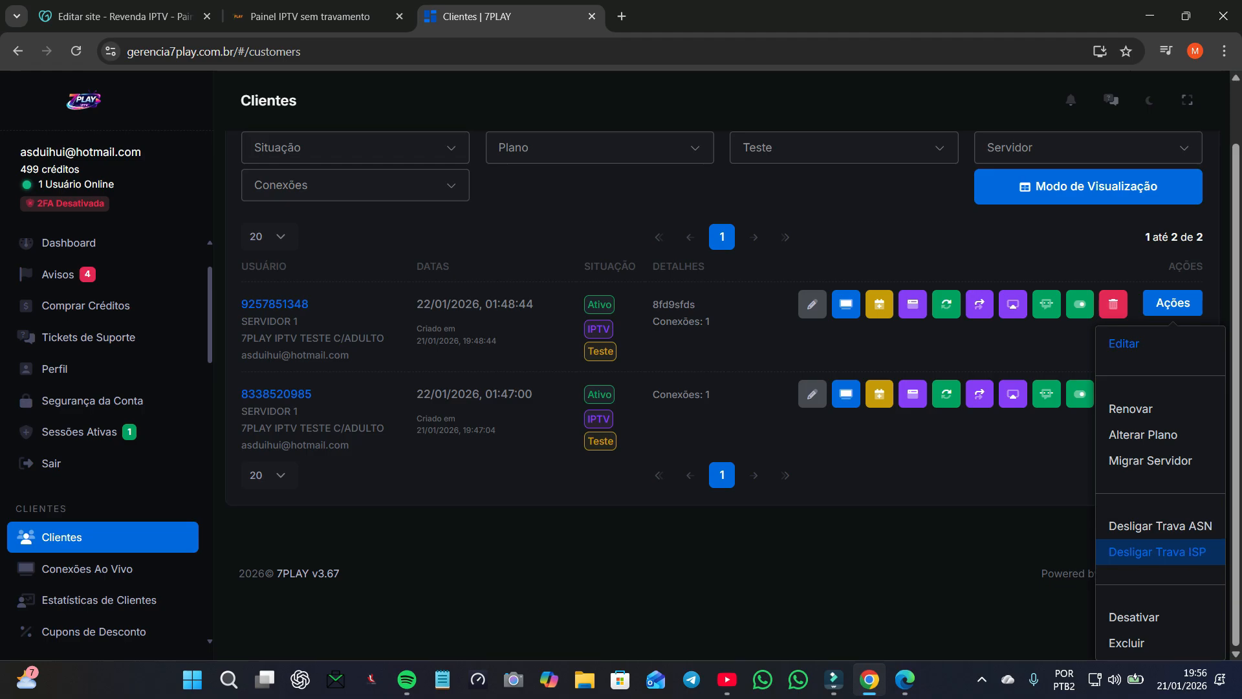
{"action": "left_click", "coordinate": [971, 545]}
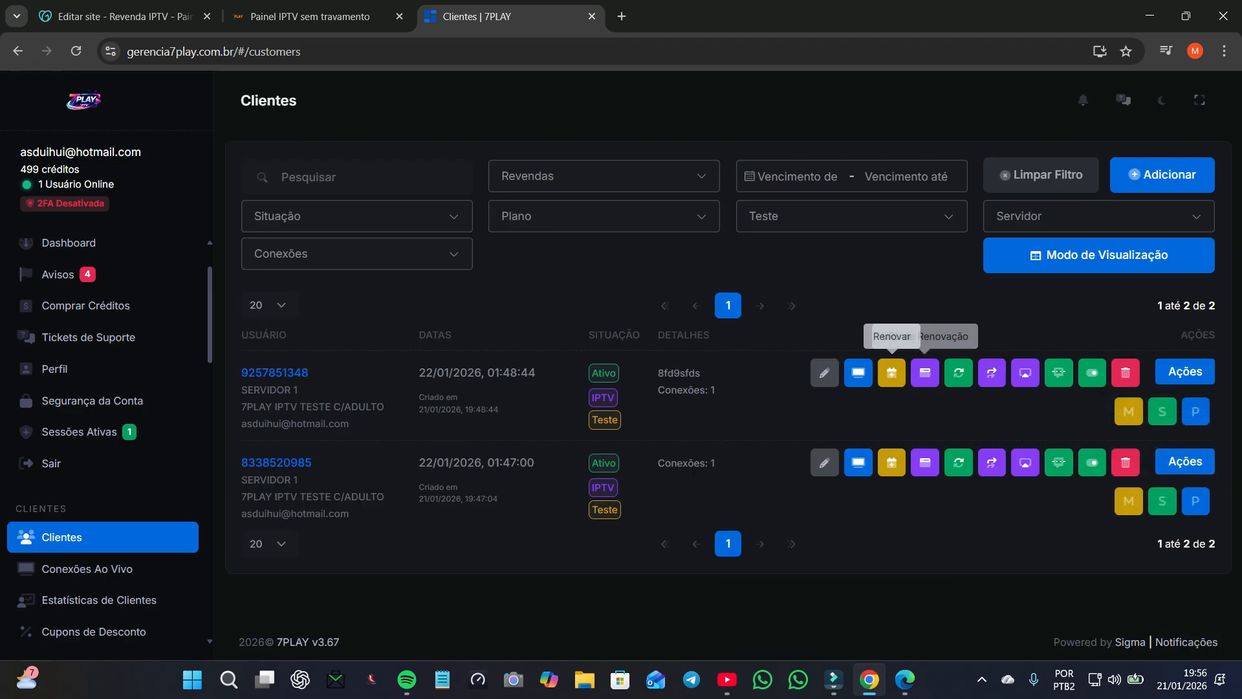